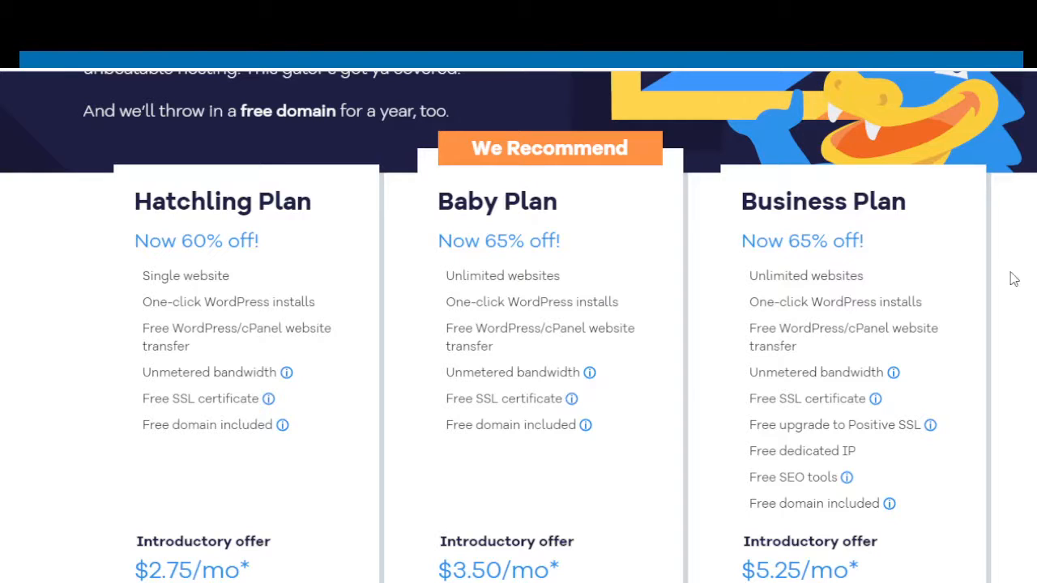
Start checkout for the Baby plan on the 36-month billing cycle at $3.50/mo
{"action": "scroll", "coordinate": [519, 324], "scroll_direction": "down", "scroll_amount": 1}
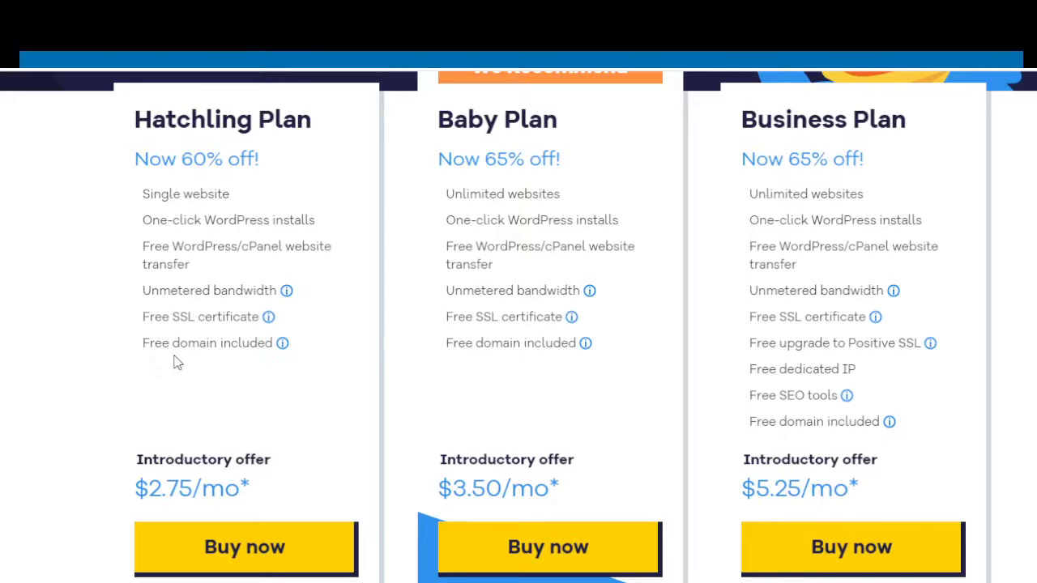
{"action": "scroll", "coordinate": [175, 360], "scroll_direction": "up", "scroll_amount": 1}
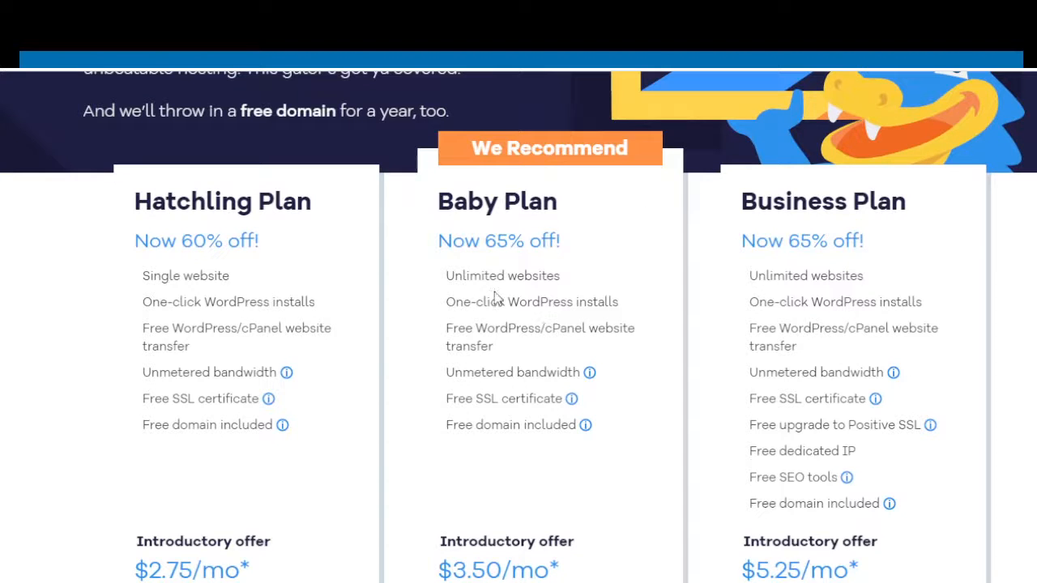
{"action": "scroll", "coordinate": [498, 299], "scroll_direction": "down", "scroll_amount": 2}
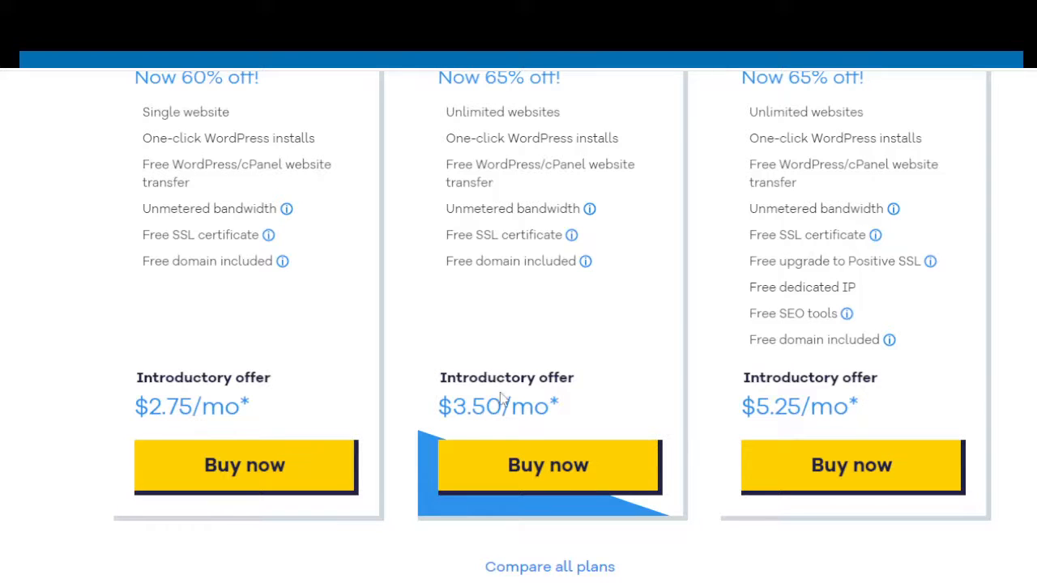
{"action": "left_click", "coordinate": [553, 472]}
{"action": "scroll", "coordinate": [720, 300], "scroll_direction": "down", "scroll_amount": 1}
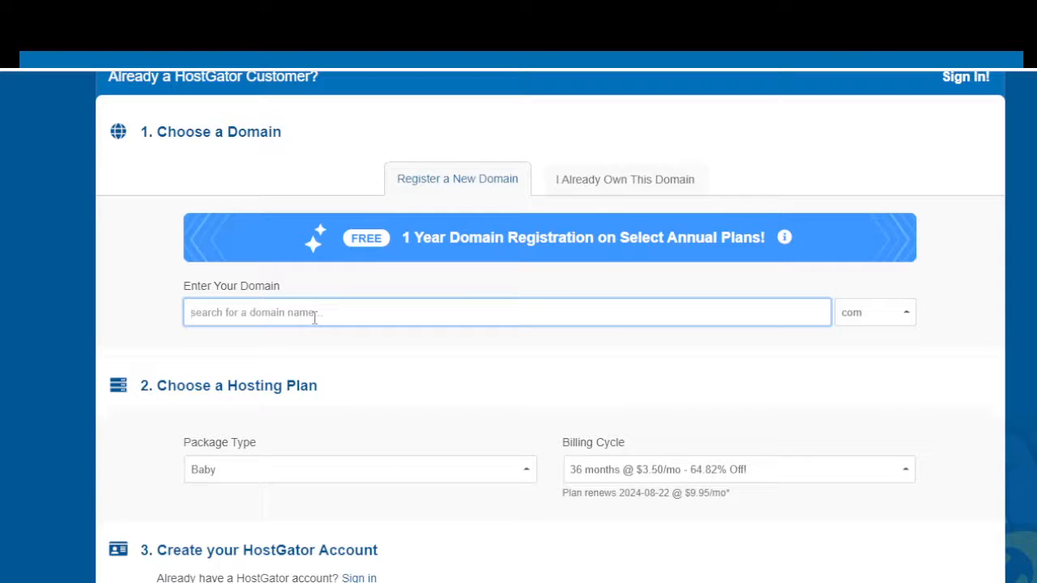
Try the I Already Own This Domain option, then return to Register a New Domain
{"action": "left_click", "coordinate": [619, 185]}
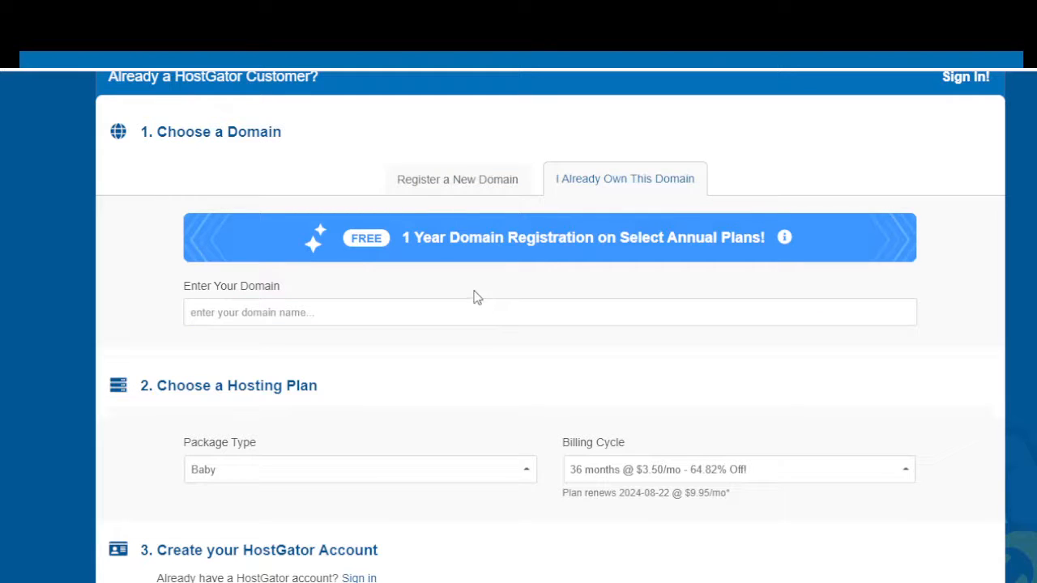
{"action": "left_click", "coordinate": [482, 185]}
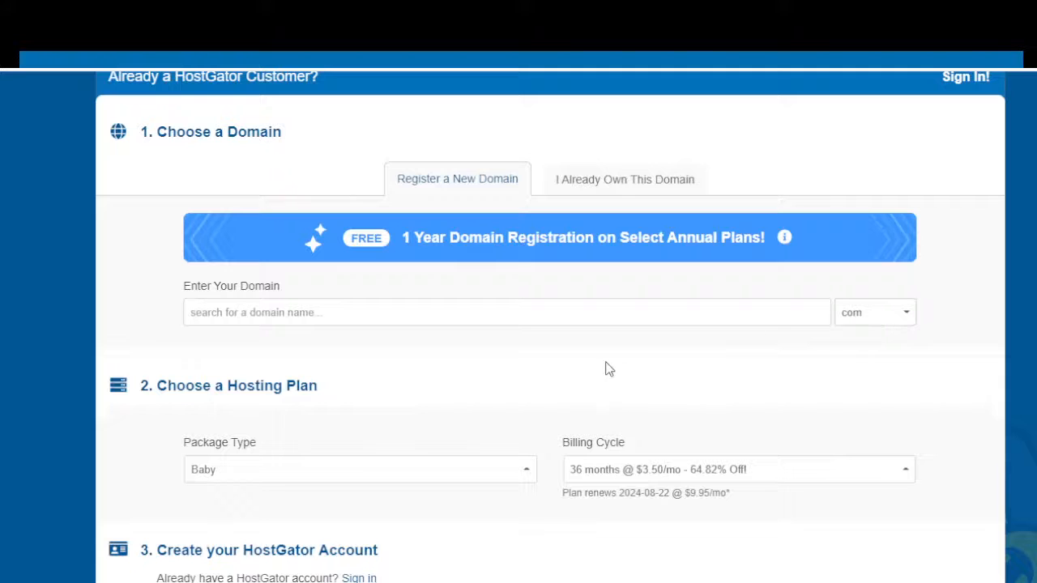
{"action": "scroll", "coordinate": [580, 349], "scroll_direction": "down", "scroll_amount": 2}
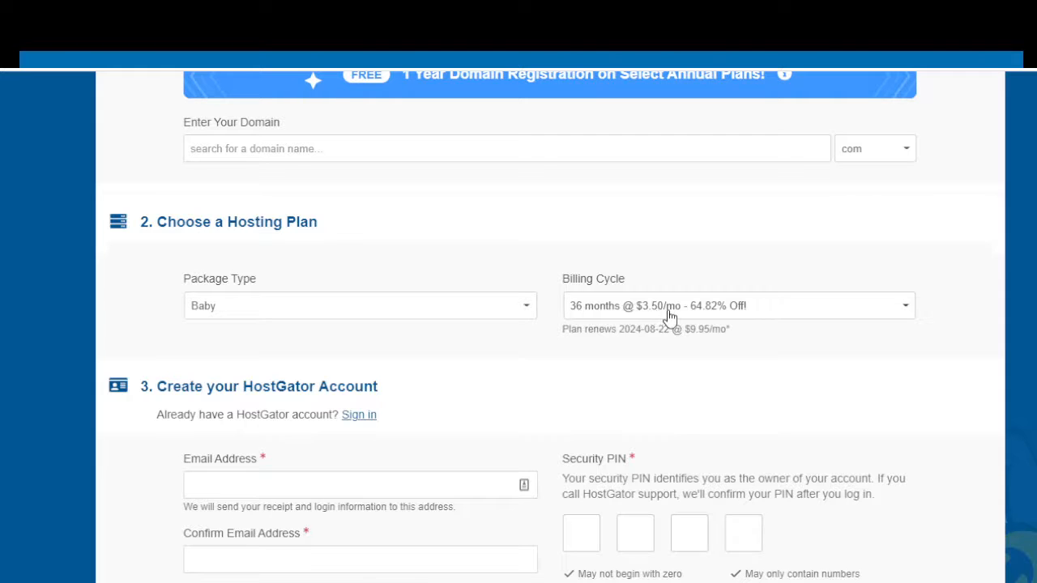
{"action": "left_click", "coordinate": [726, 314]}
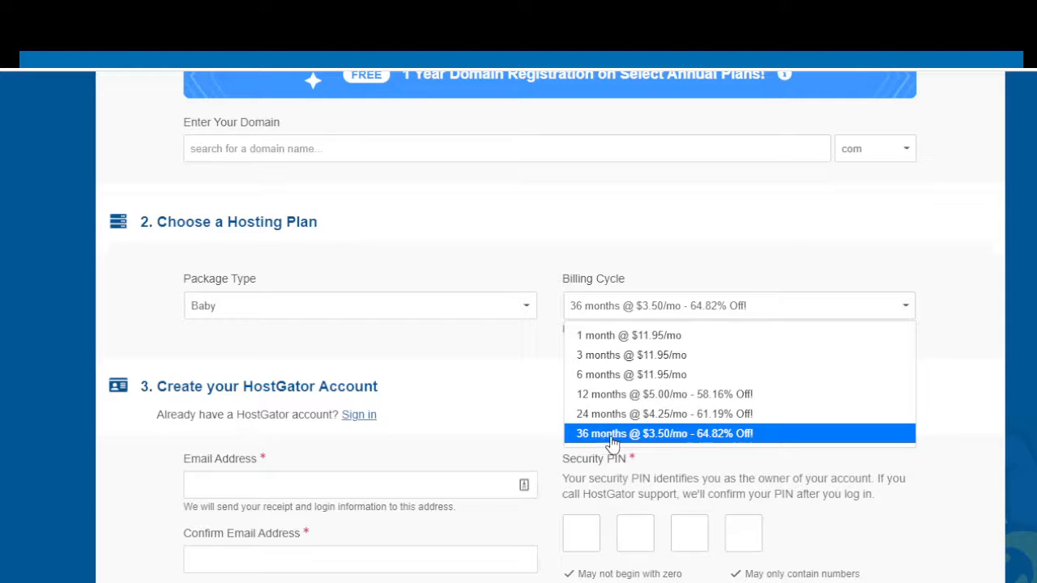
{"action": "left_click", "coordinate": [670, 435]}
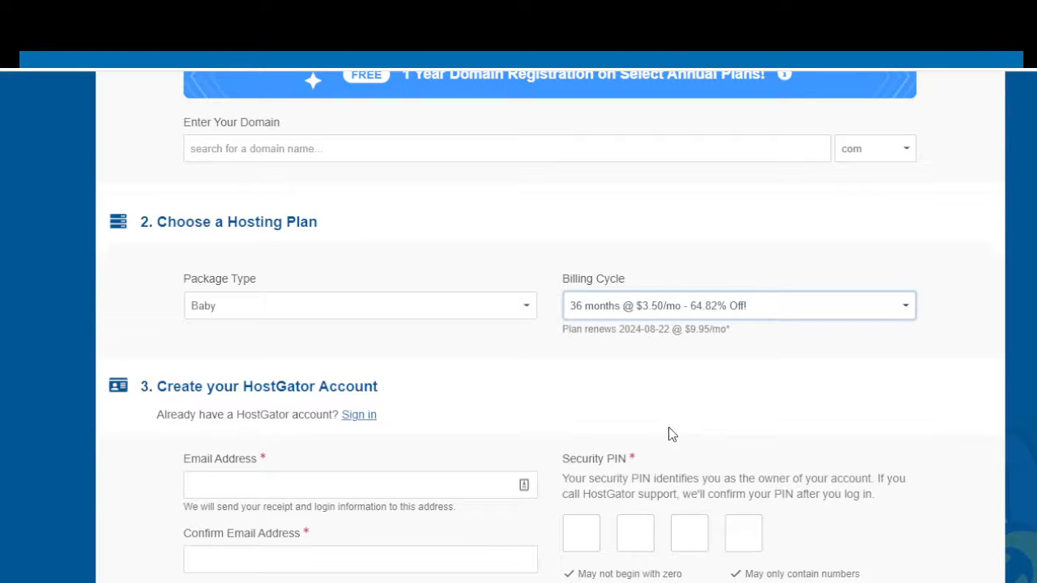
{"action": "scroll", "coordinate": [669, 431], "scroll_direction": "down", "scroll_amount": 8}
{"action": "scroll", "coordinate": [669, 434], "scroll_direction": "down", "scroll_amount": 15}
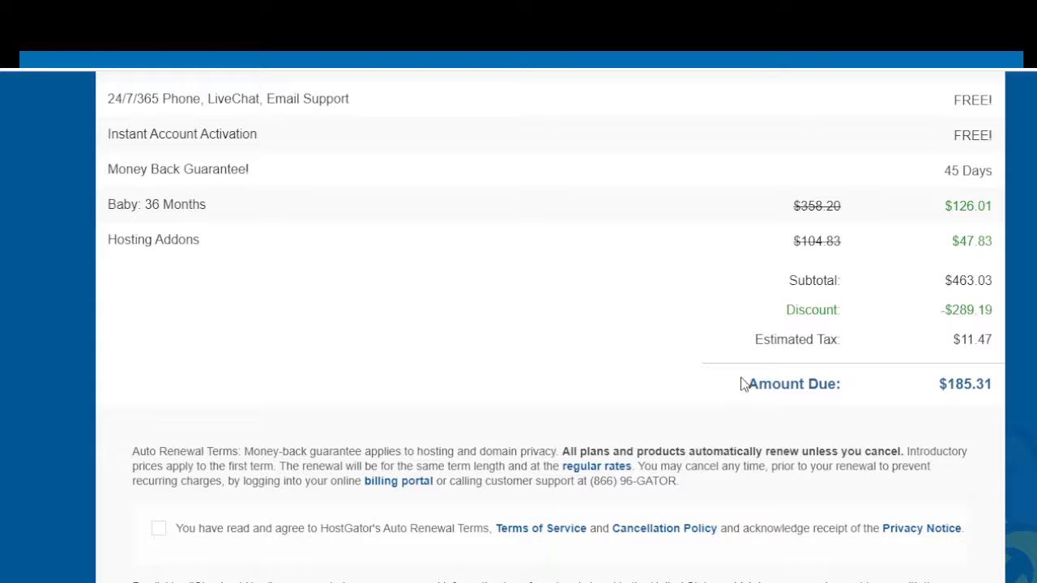
{"action": "scroll", "coordinate": [741, 384], "scroll_direction": "up", "scroll_amount": 15}
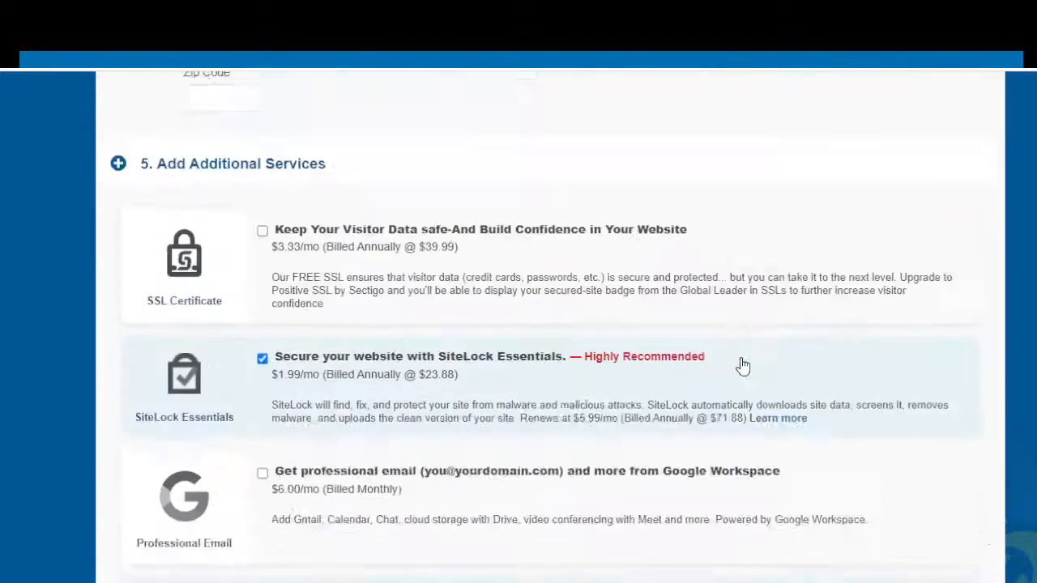
{"action": "scroll", "coordinate": [747, 357], "scroll_direction": "up", "scroll_amount": 10}
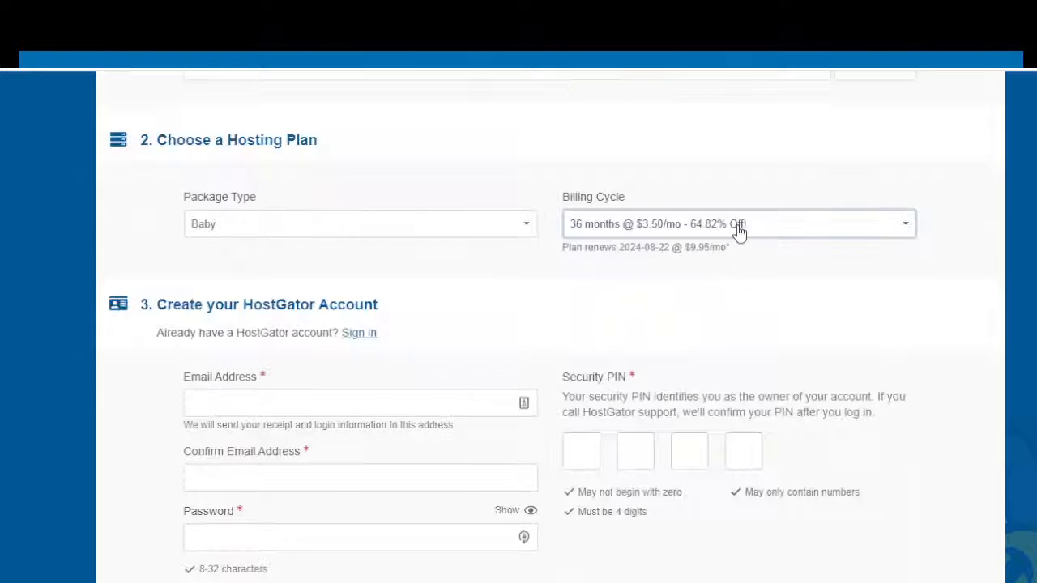
{"action": "left_click", "coordinate": [739, 230]}
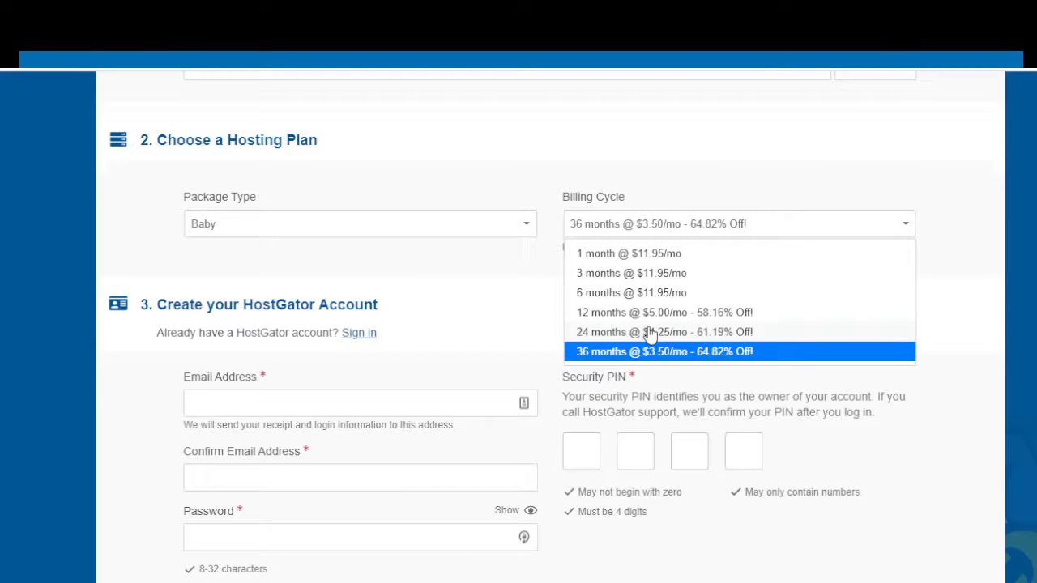
{"action": "scroll", "coordinate": [648, 334], "scroll_direction": "down", "scroll_amount": 1}
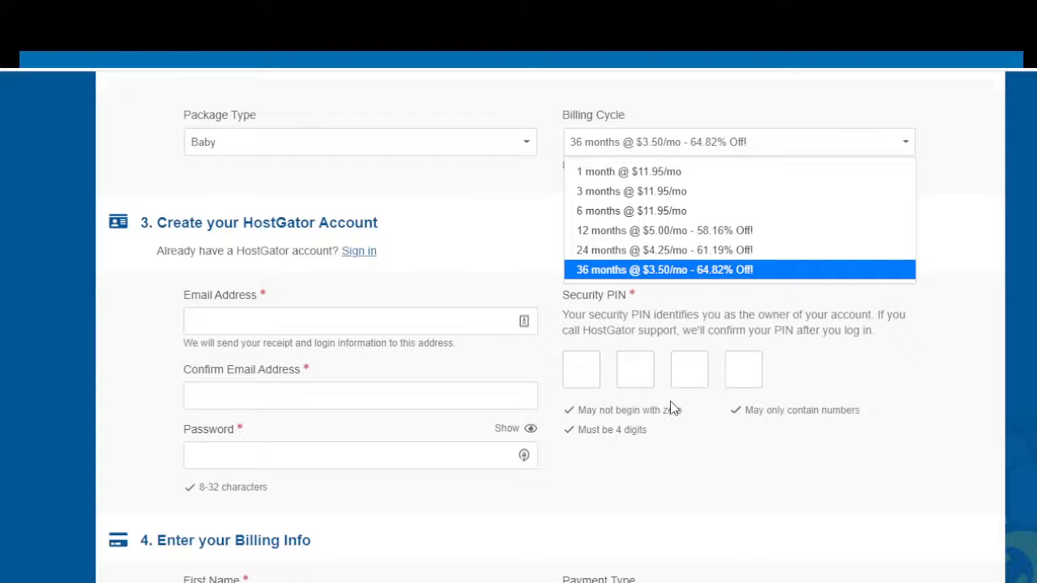
{"action": "scroll", "coordinate": [674, 410], "scroll_direction": "down", "scroll_amount": 5}
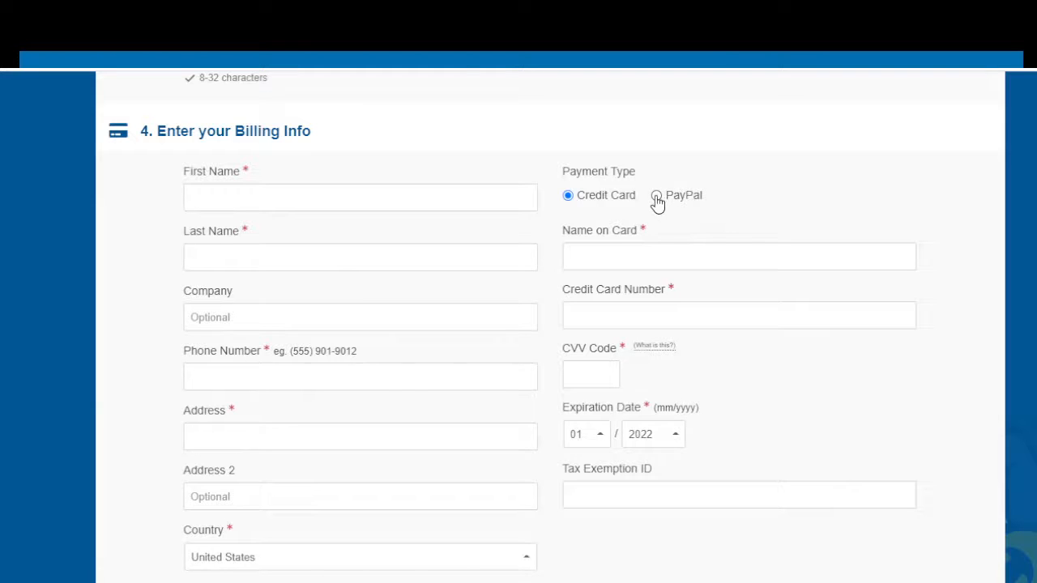
{"action": "scroll", "coordinate": [300, 310], "scroll_direction": "down", "scroll_amount": 1}
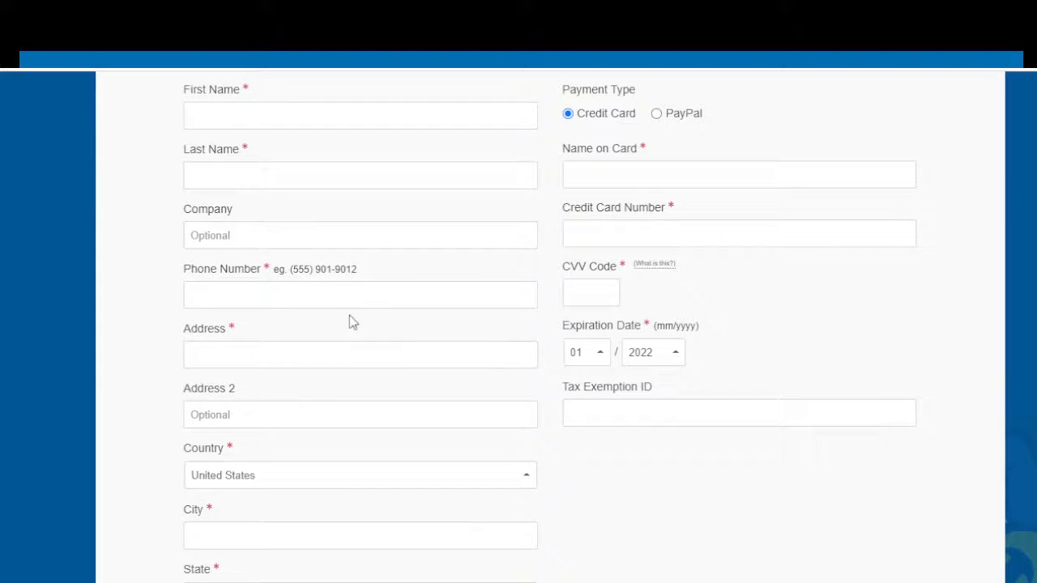
{"action": "scroll", "coordinate": [409, 303], "scroll_direction": "down", "scroll_amount": 4}
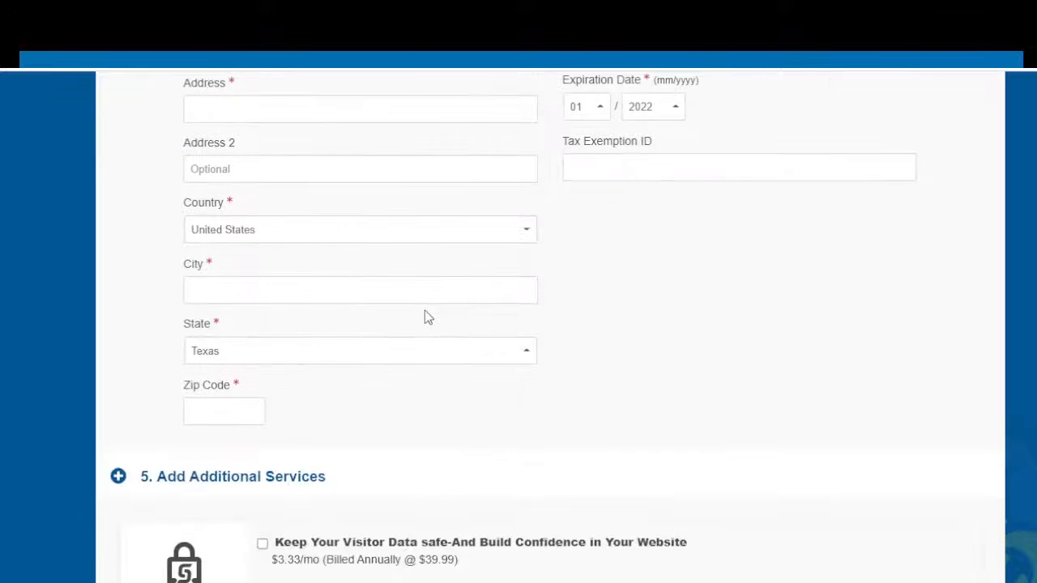
{"action": "scroll", "coordinate": [429, 315], "scroll_direction": "down", "scroll_amount": 3}
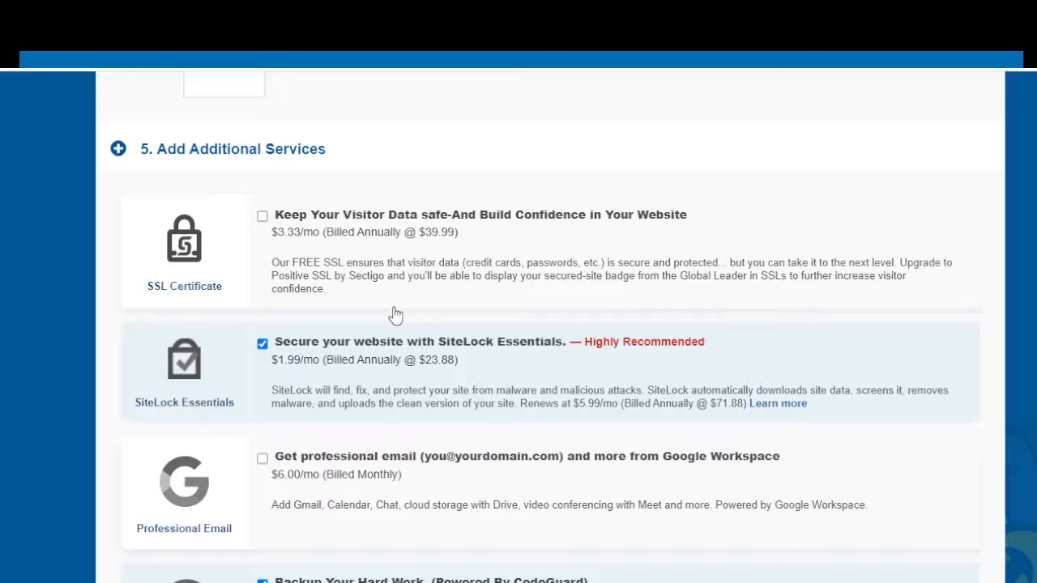
Uncheck SiteLock Essentials and Site Backup, leaving Baby: 36 Months with the SNAPPY coupon at $134.33 due
{"action": "left_click", "coordinate": [263, 345]}
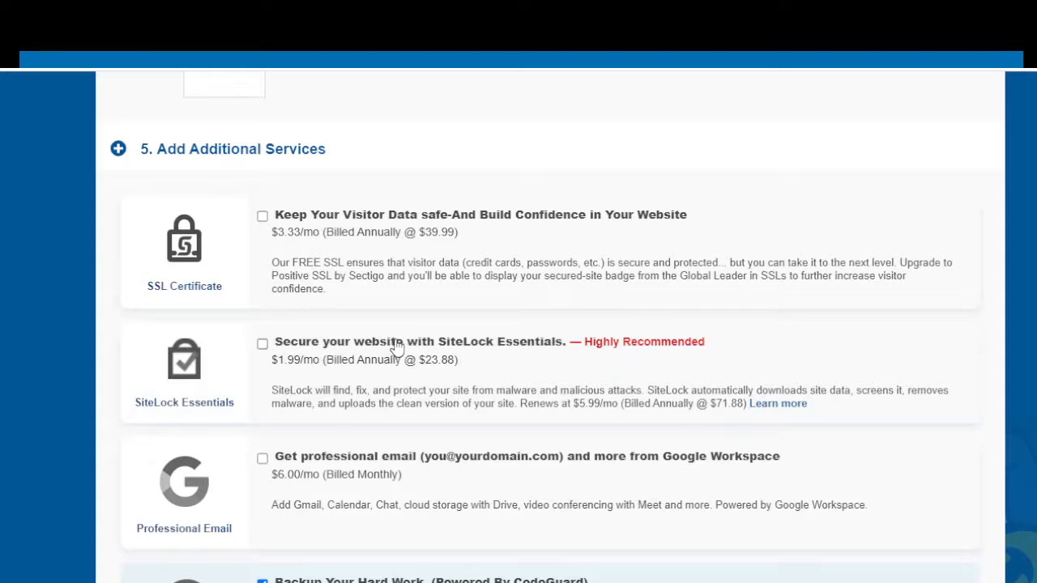
{"action": "scroll", "coordinate": [394, 354], "scroll_direction": "down", "scroll_amount": 2}
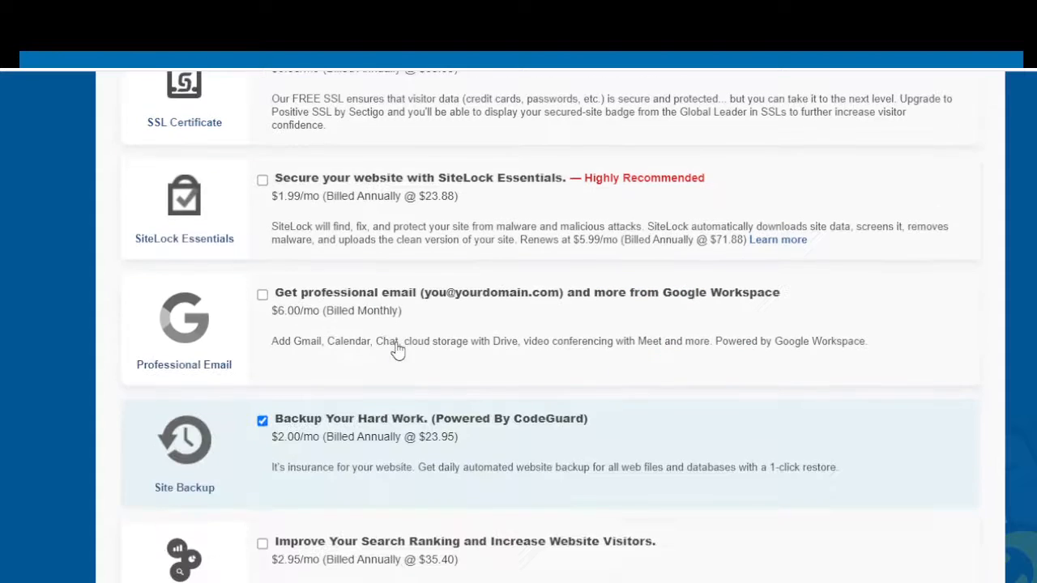
{"action": "left_click", "coordinate": [262, 420]}
{"action": "scroll", "coordinate": [620, 303], "scroll_direction": "down", "scroll_amount": 4}
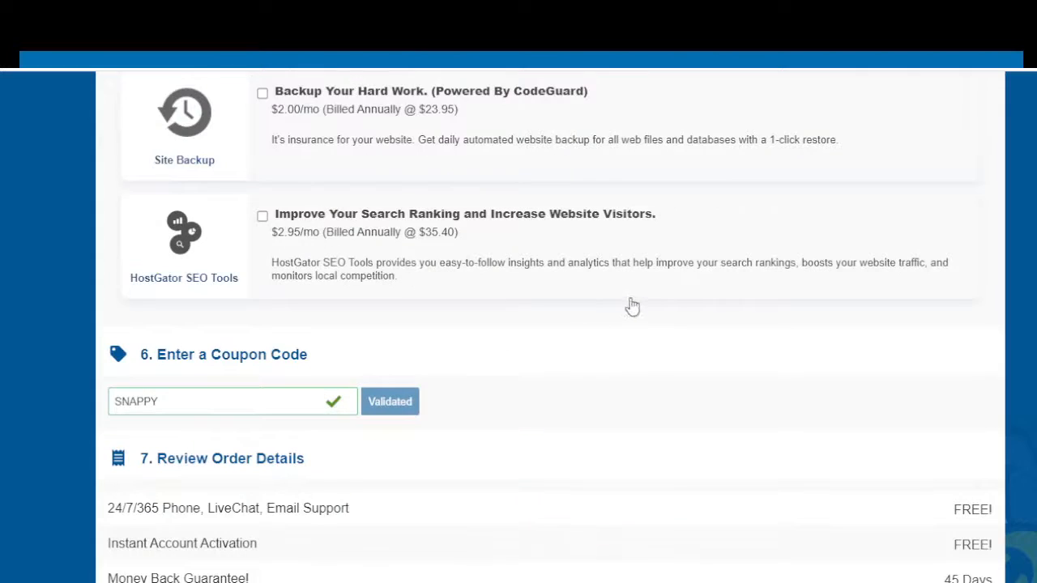
{"action": "scroll", "coordinate": [634, 314], "scroll_direction": "down", "scroll_amount": 6}
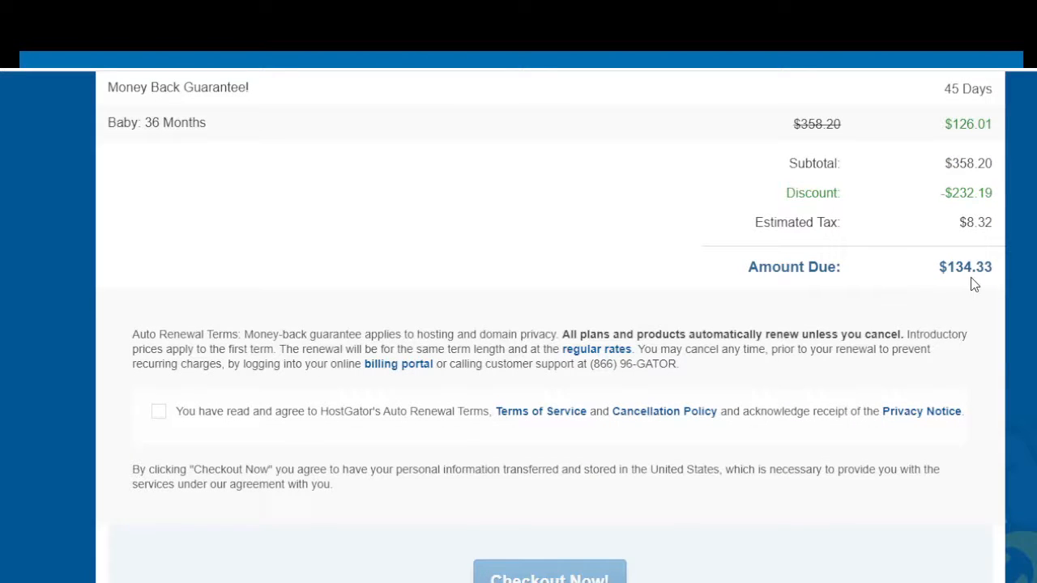
{"action": "scroll", "coordinate": [602, 270], "scroll_direction": "up", "scroll_amount": 3}
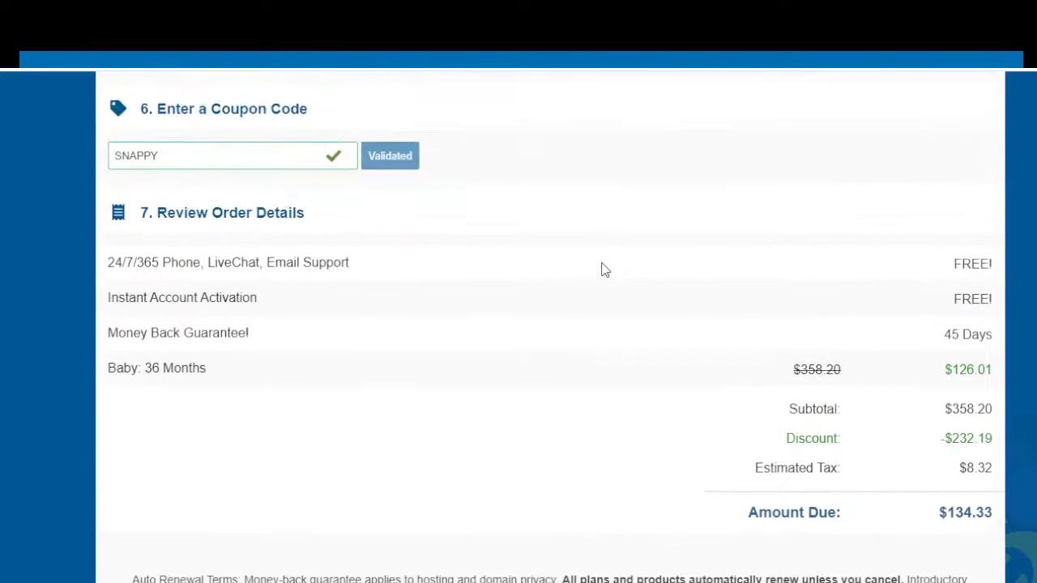
{"action": "scroll", "coordinate": [534, 365], "scroll_direction": "up", "scroll_amount": 2}
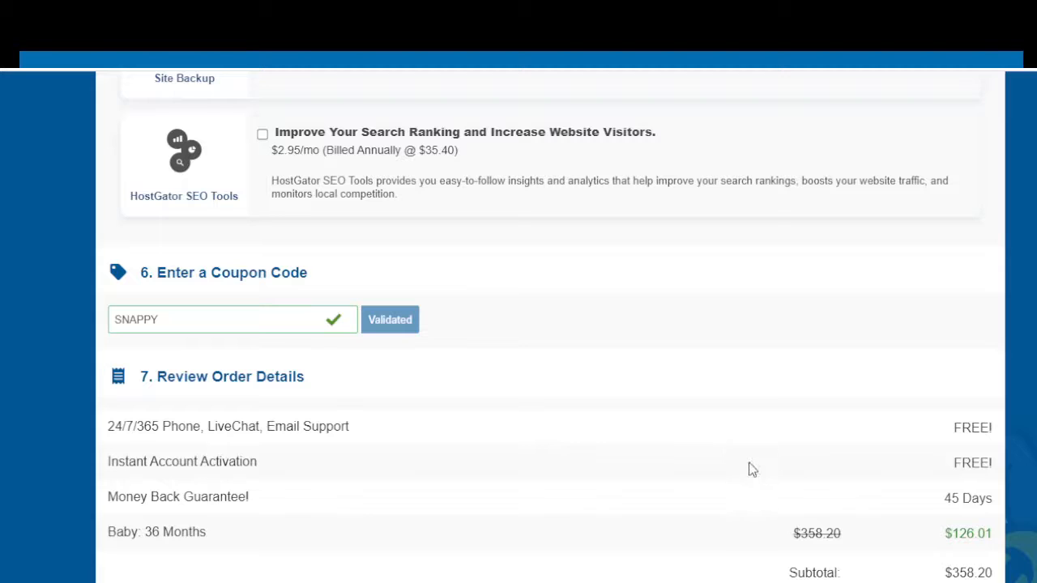
{"action": "scroll", "coordinate": [669, 459], "scroll_direction": "up", "scroll_amount": 2}
{"action": "scroll", "coordinate": [668, 460], "scroll_direction": "down", "scroll_amount": 9}
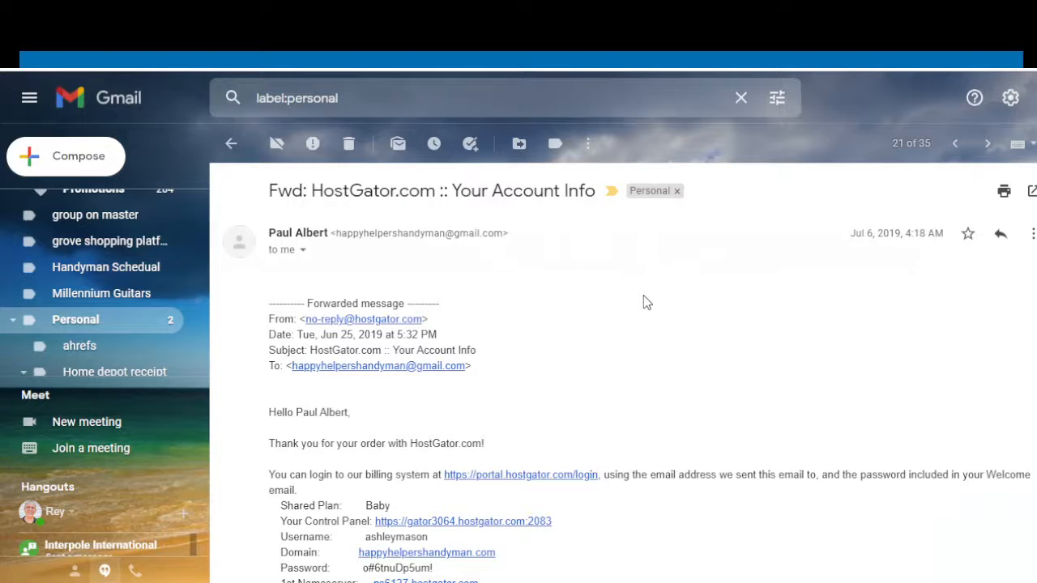
Scroll through the forwarded HostGator email's Baby plan, control panel and nameserver details
{"action": "scroll", "coordinate": [646, 305], "scroll_direction": "down", "scroll_amount": 1}
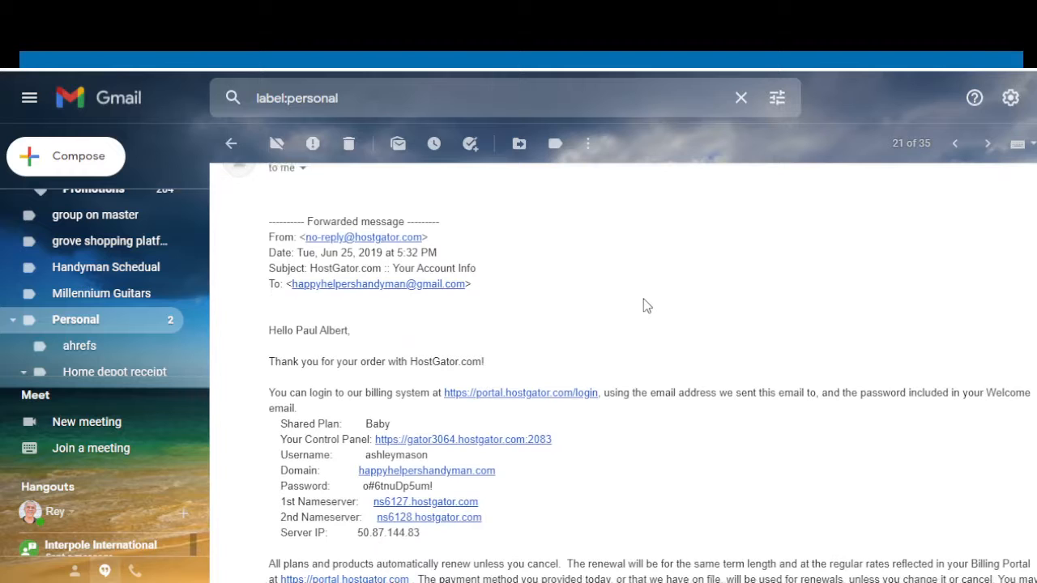
{"action": "scroll", "coordinate": [644, 300], "scroll_direction": "up", "scroll_amount": 1}
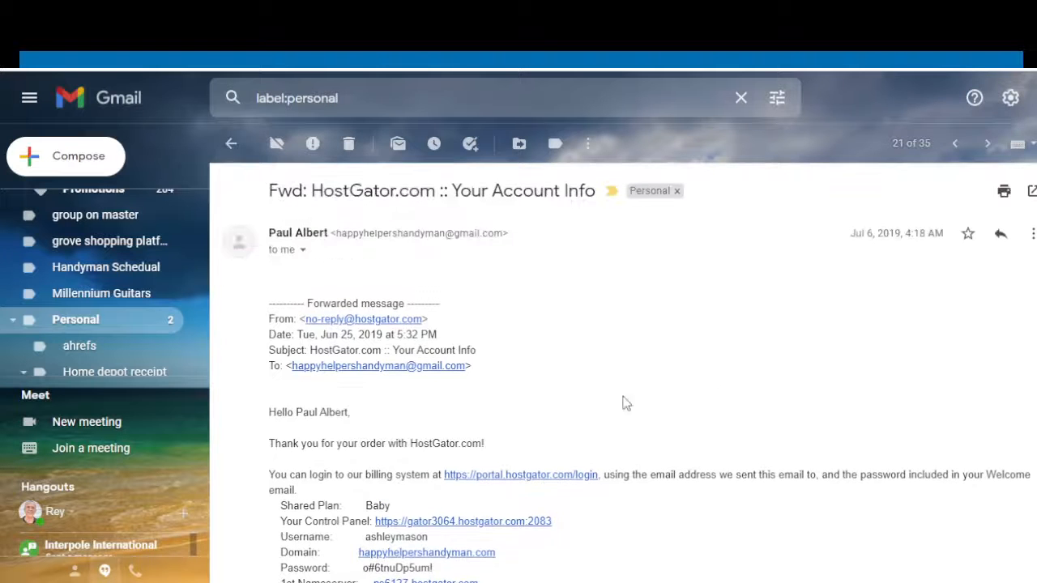
{"action": "scroll", "coordinate": [701, 287], "scroll_direction": "down", "scroll_amount": 2}
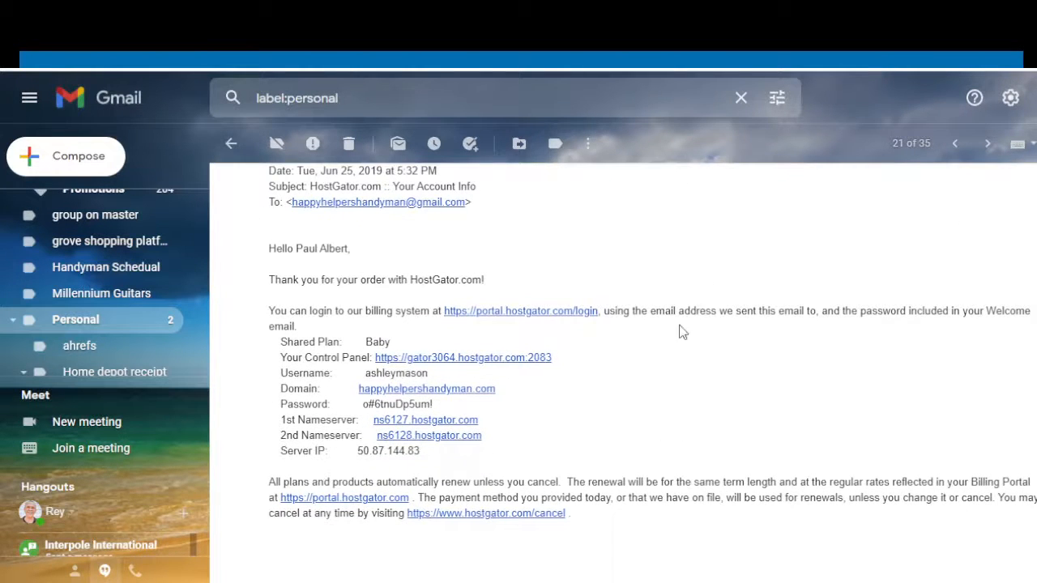
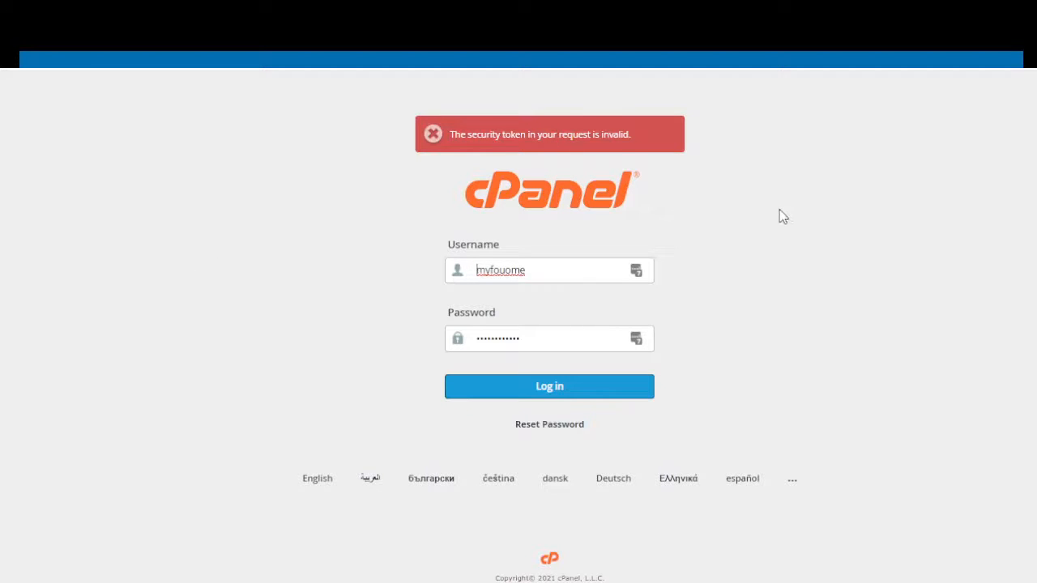
Log in to HostGator cPanel and open QuickInstall from the dashboard's Software section
{"action": "left_click", "coordinate": [556, 396]}
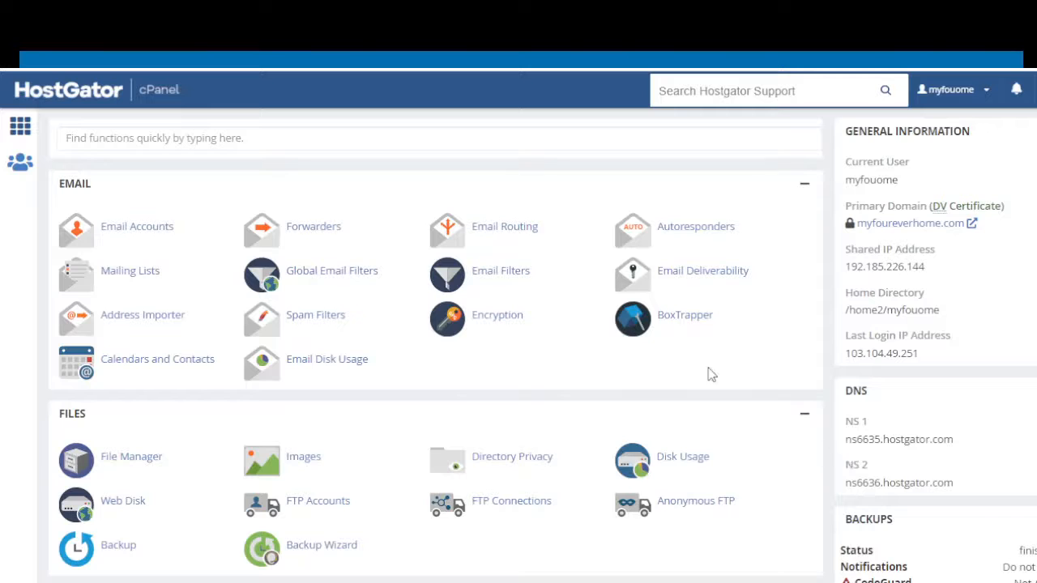
{"action": "scroll", "coordinate": [578, 361], "scroll_direction": "down", "scroll_amount": 4}
{"action": "scroll", "coordinate": [578, 370], "scroll_direction": "up", "scroll_amount": 3}
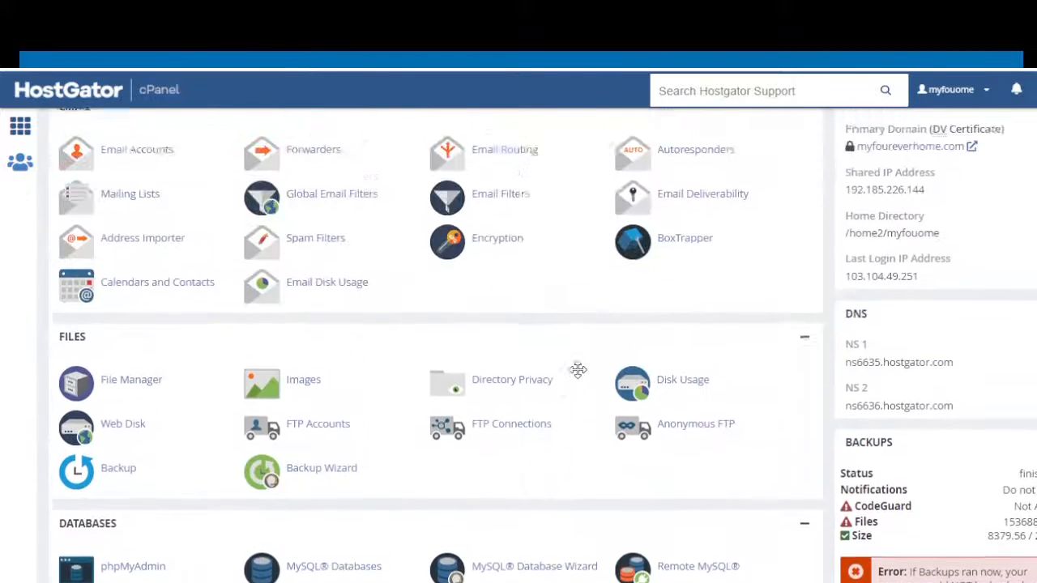
{"action": "scroll", "coordinate": [578, 370], "scroll_direction": "up", "scroll_amount": 1}
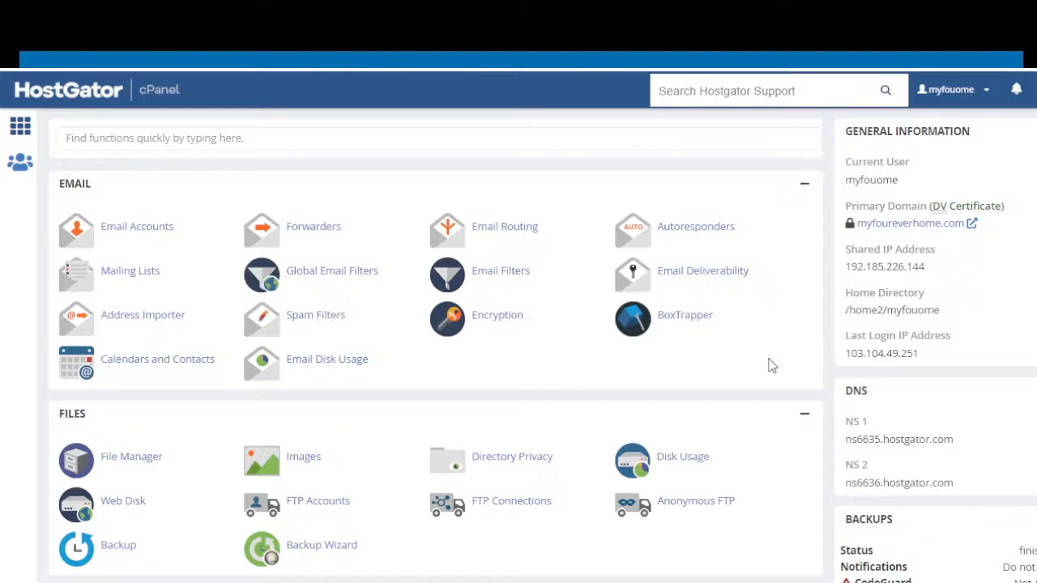
{"action": "scroll", "coordinate": [771, 365], "scroll_direction": "down", "scroll_amount": 3}
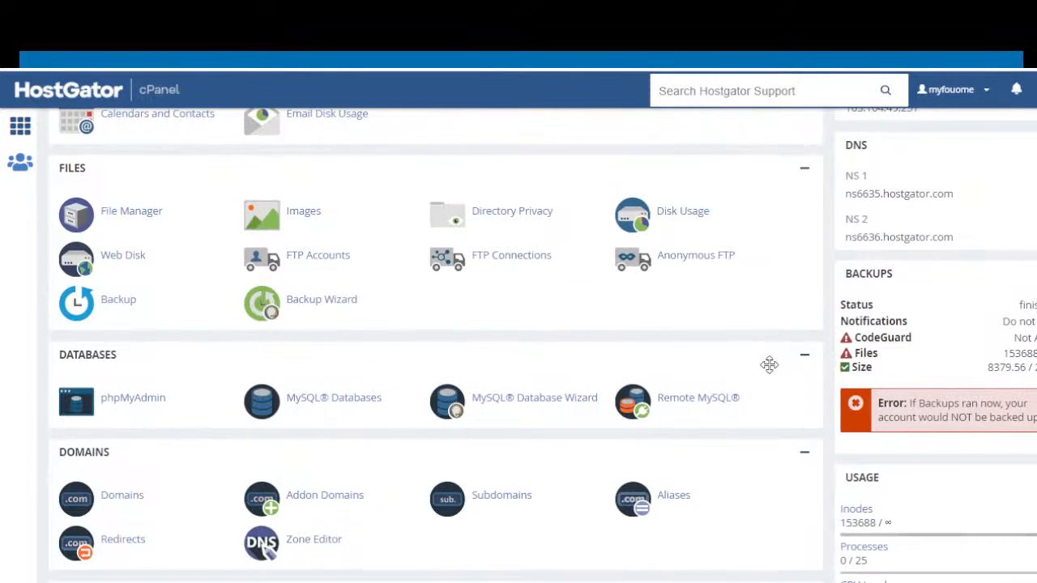
{"action": "scroll", "coordinate": [770, 365], "scroll_direction": "up", "scroll_amount": 3}
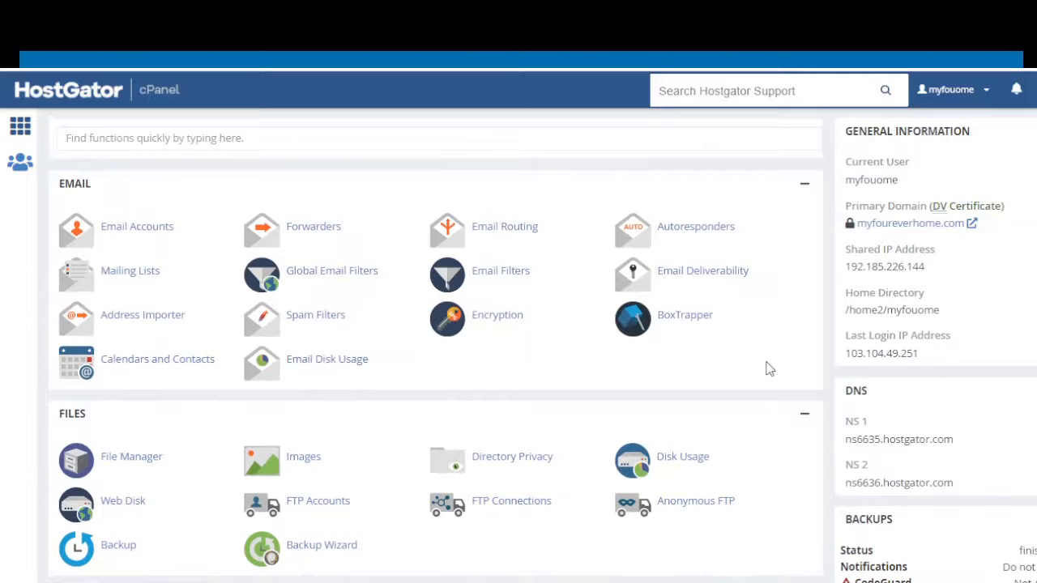
{"action": "scroll", "coordinate": [770, 367], "scroll_direction": "down", "scroll_amount": 1}
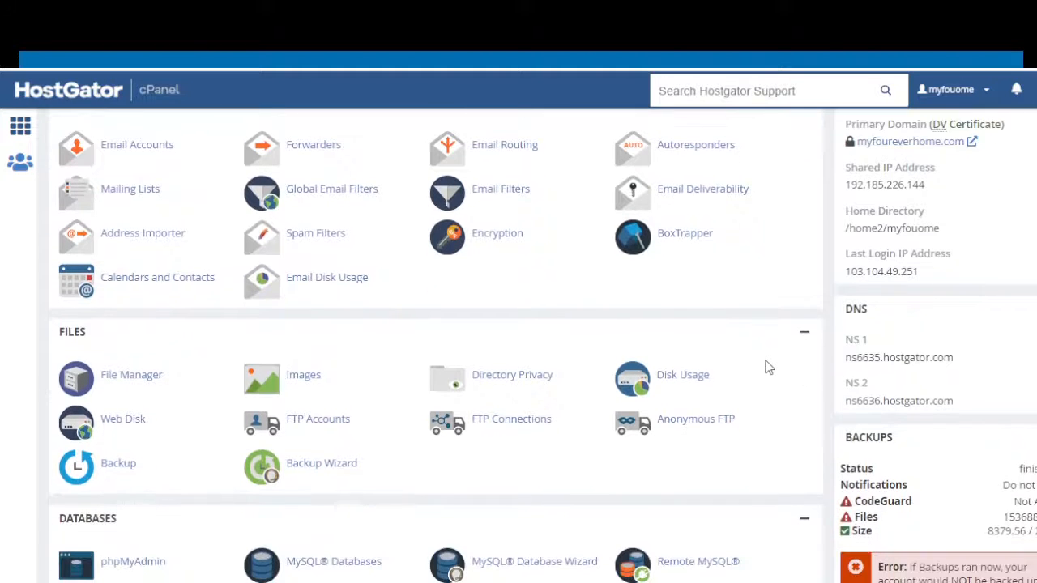
{"action": "scroll", "coordinate": [57, 453], "scroll_direction": "down", "scroll_amount": 10}
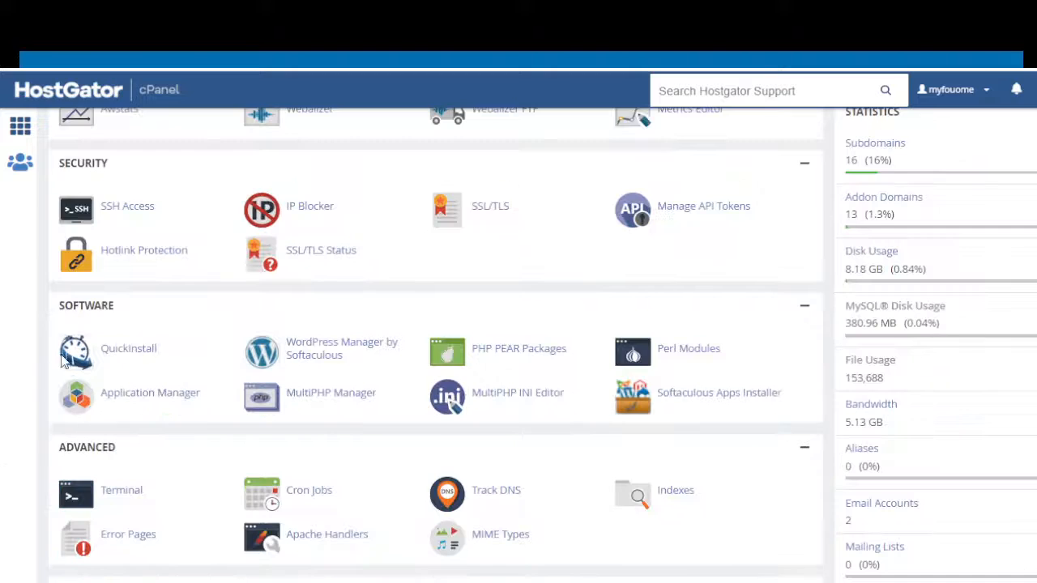
{"action": "left_click", "coordinate": [128, 349]}
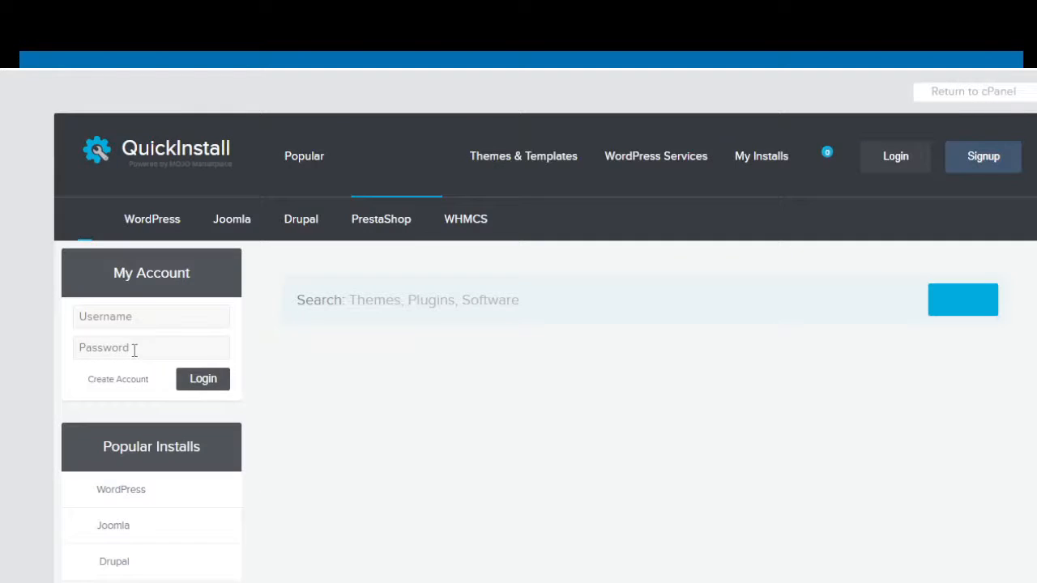
Open QuickInstall's WordPress page and start the free WordPress install for rankbrainseo.com
{"action": "scroll", "coordinate": [403, 407], "scroll_direction": "down", "scroll_amount": 5}
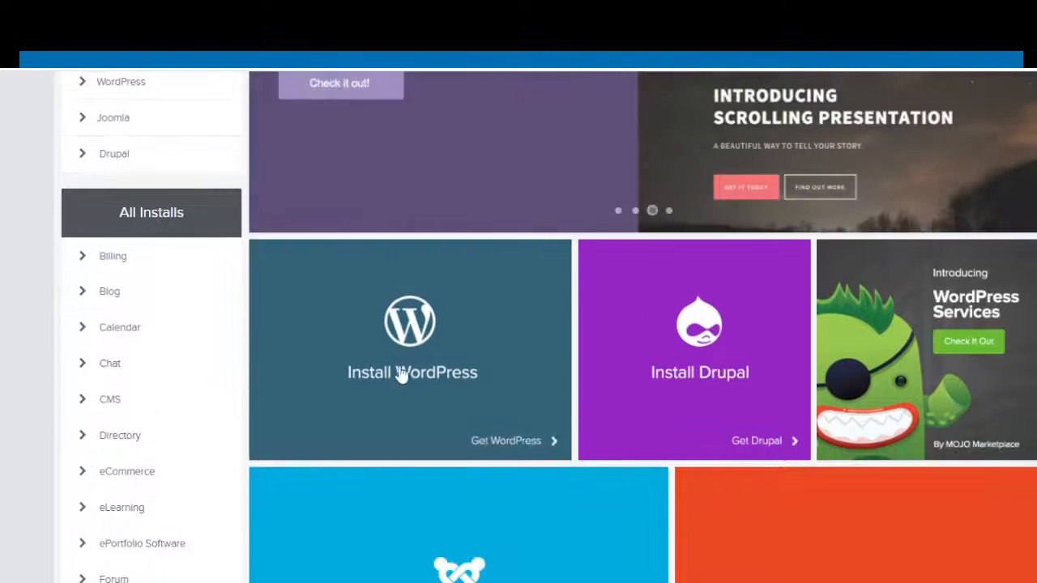
{"action": "left_click", "coordinate": [410, 340]}
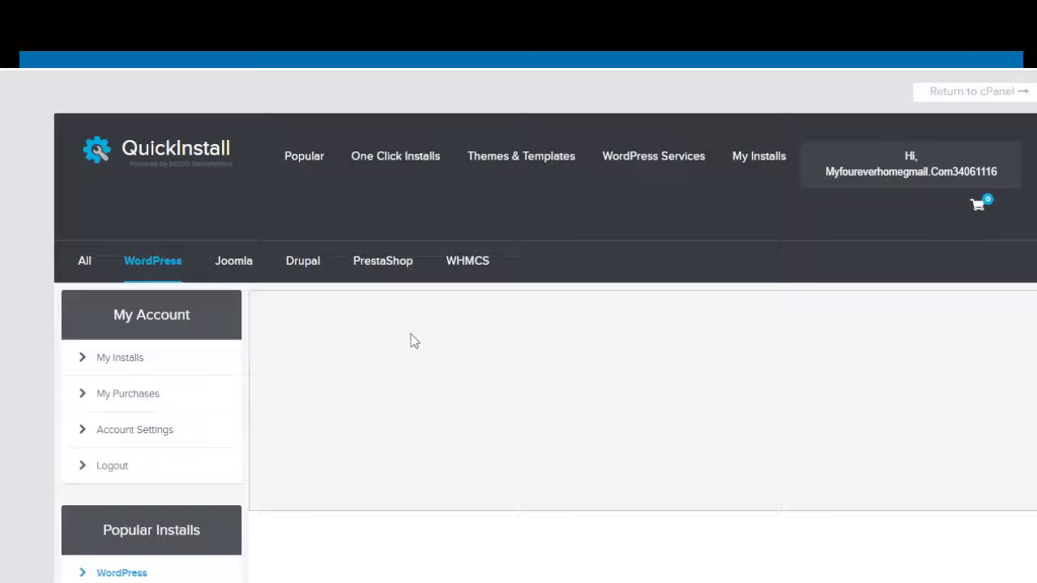
{"action": "scroll", "coordinate": [412, 341], "scroll_direction": "down", "scroll_amount": 6}
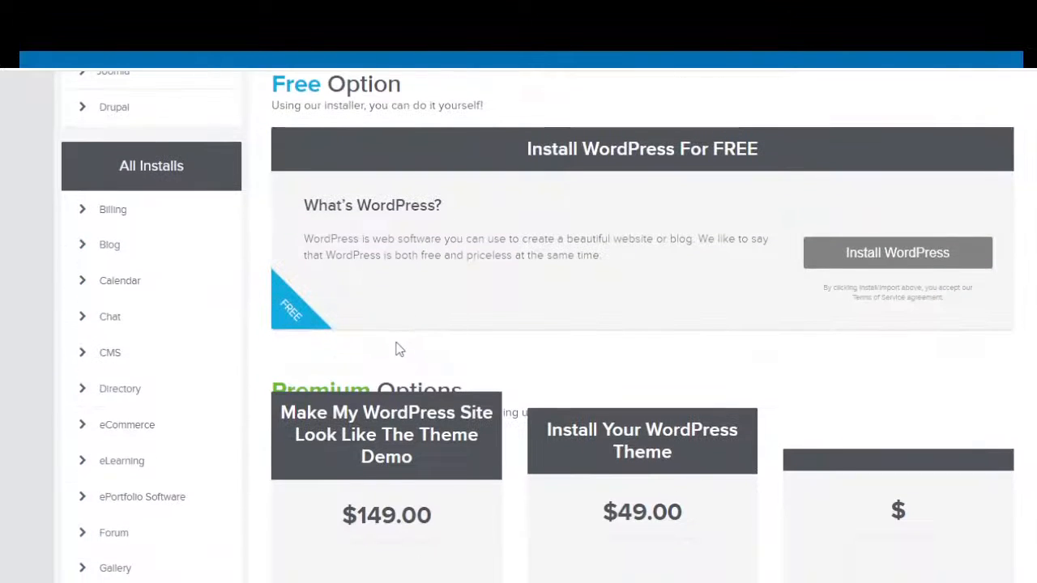
{"action": "scroll", "coordinate": [196, 408], "scroll_direction": "up", "scroll_amount": 1}
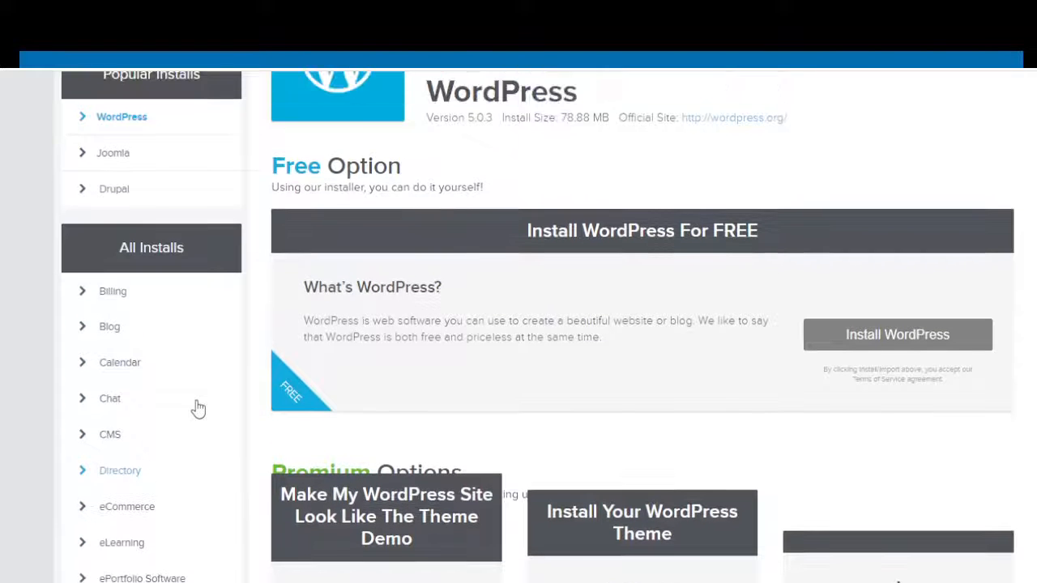
{"action": "scroll", "coordinate": [207, 408], "scroll_direction": "up", "scroll_amount": 2}
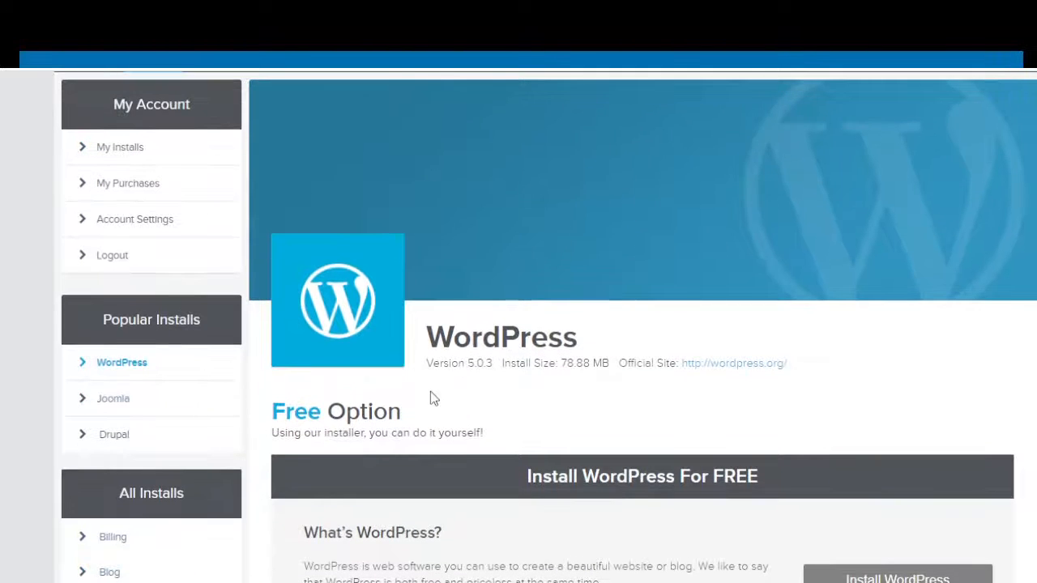
{"action": "scroll", "coordinate": [412, 413], "scroll_direction": "down", "scroll_amount": 3}
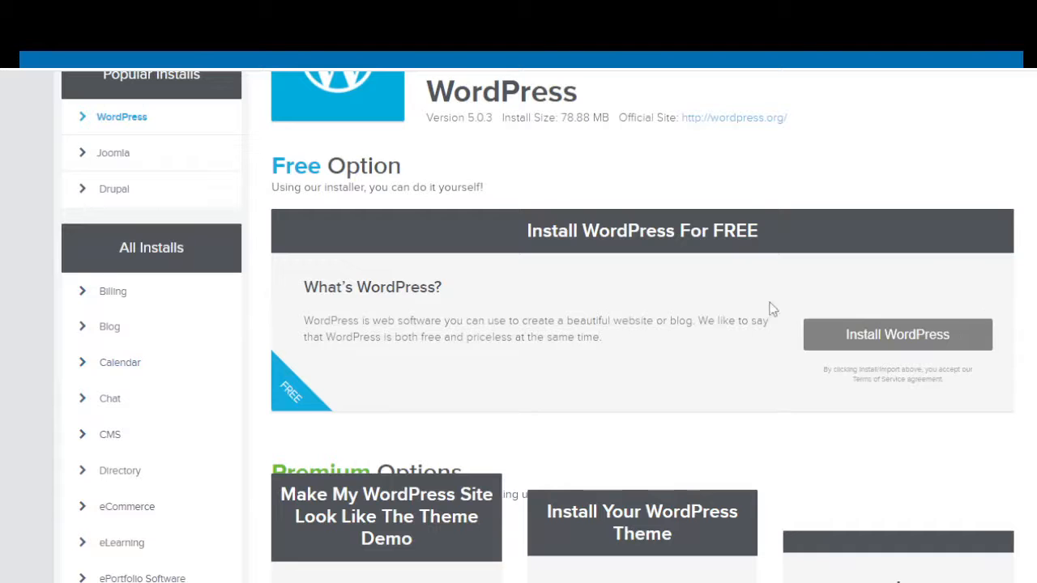
{"action": "scroll", "coordinate": [818, 361], "scroll_direction": "down", "scroll_amount": 3}
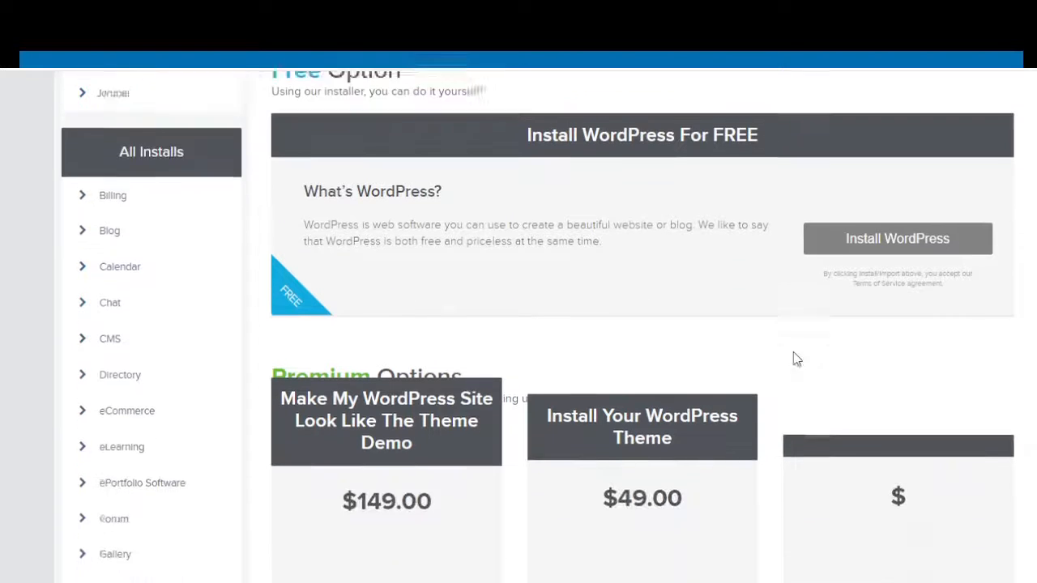
{"action": "scroll", "coordinate": [785, 397], "scroll_direction": "up", "scroll_amount": 3}
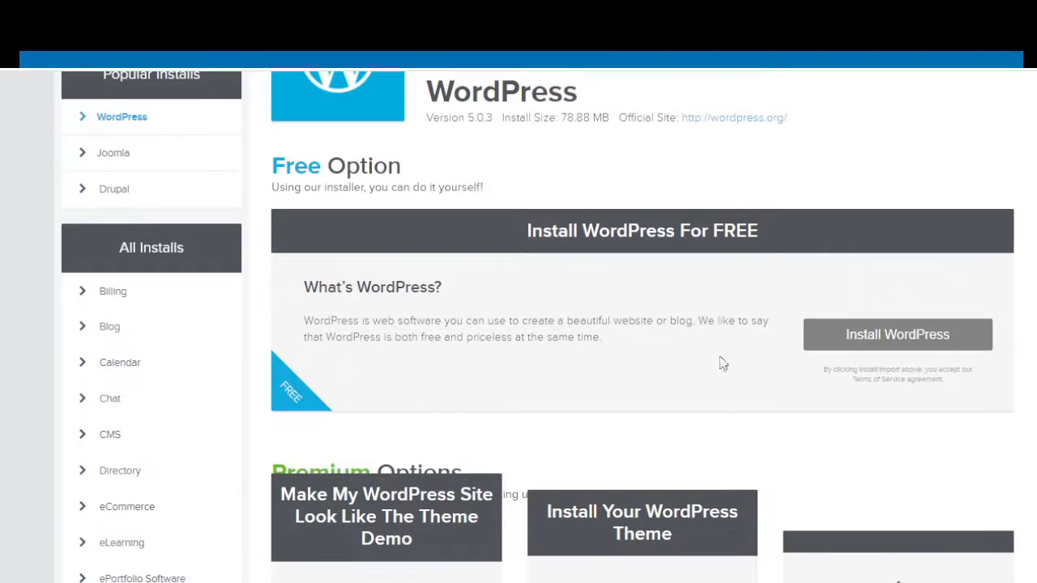
{"action": "left_click", "coordinate": [887, 340]}
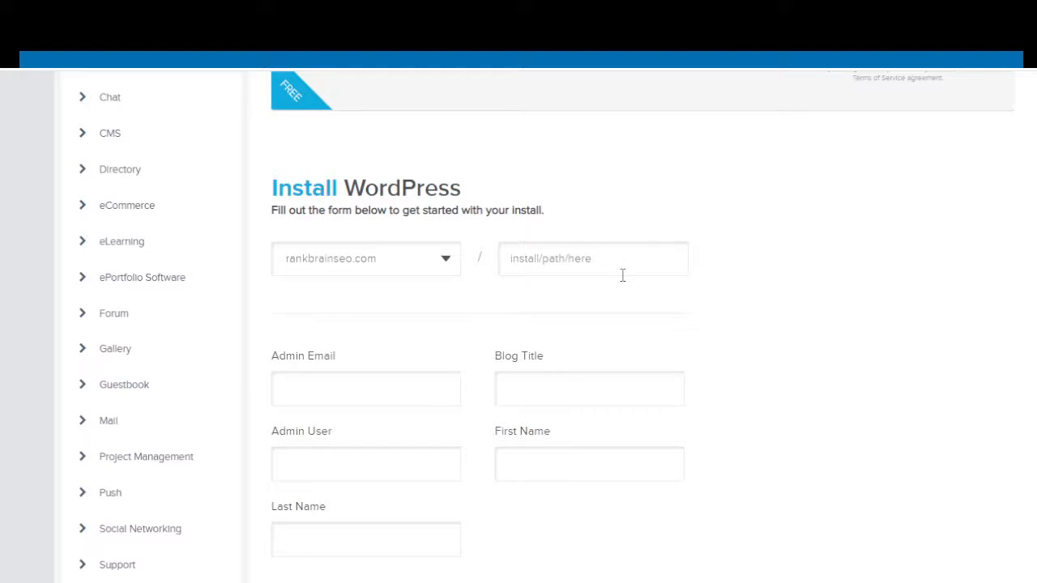
Enter the admin email and the blog title Digital Marketing Services
{"action": "left_click", "coordinate": [341, 389]}
{"action": "left_click", "coordinate": [340, 426]}
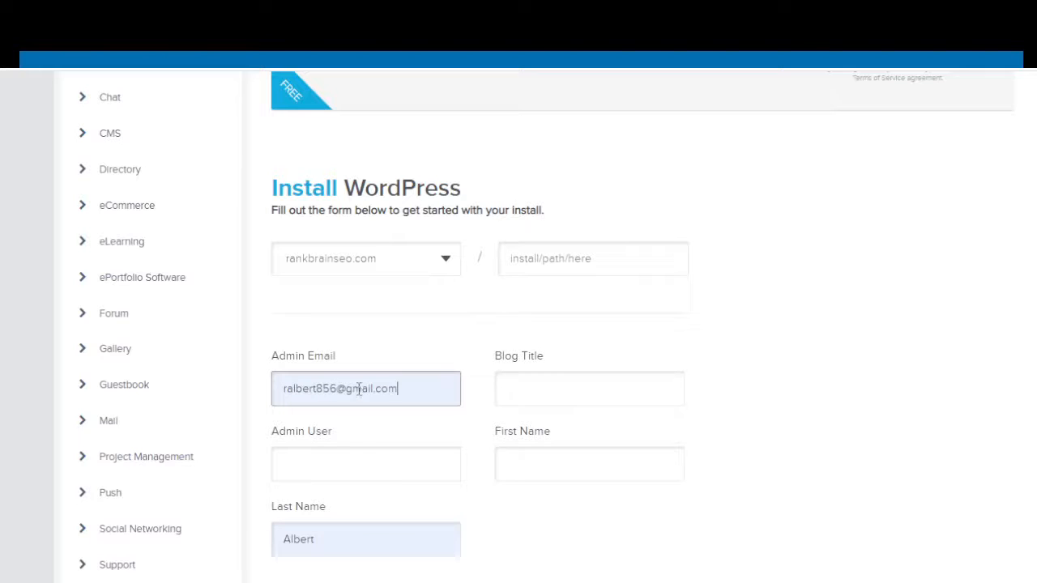
{"action": "left_click", "coordinate": [542, 383]}
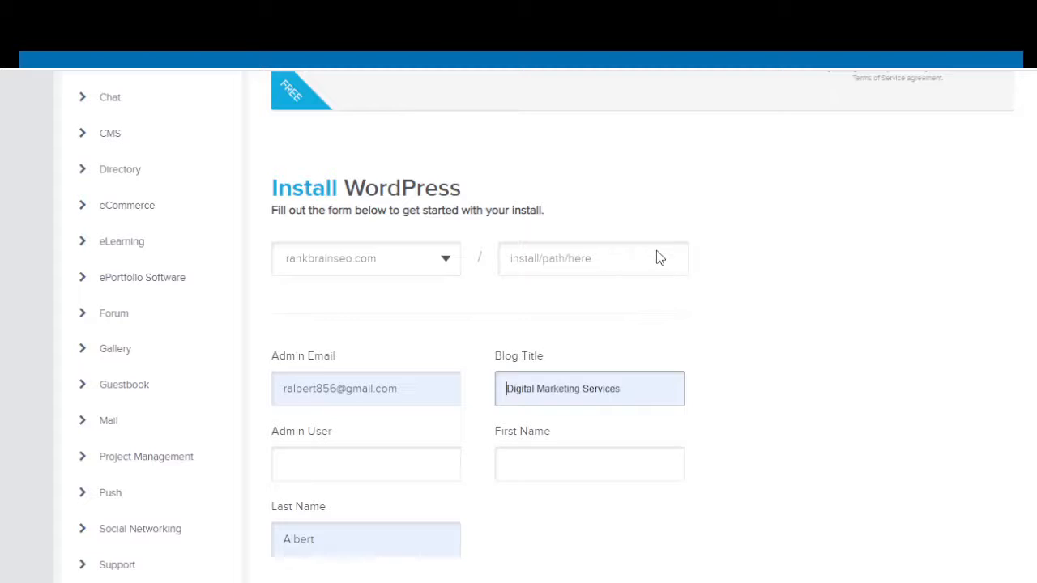
{"action": "left_click", "coordinate": [582, 274]}
{"action": "scroll", "coordinate": [472, 350], "scroll_direction": "down", "scroll_amount": 1}
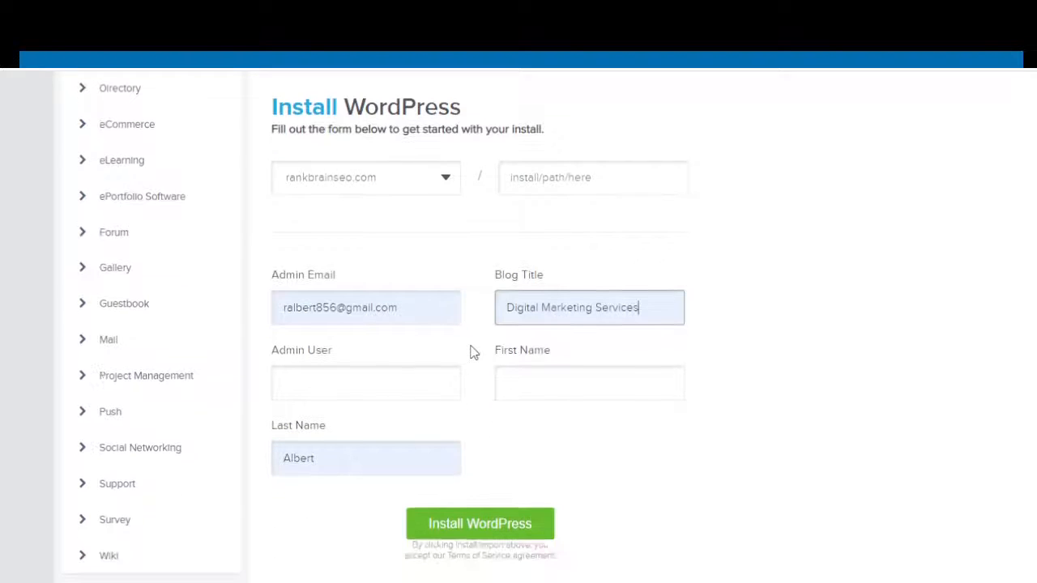
Fill in the admin username and first name from autofill, then install WordPress
{"action": "left_click", "coordinate": [403, 381]}
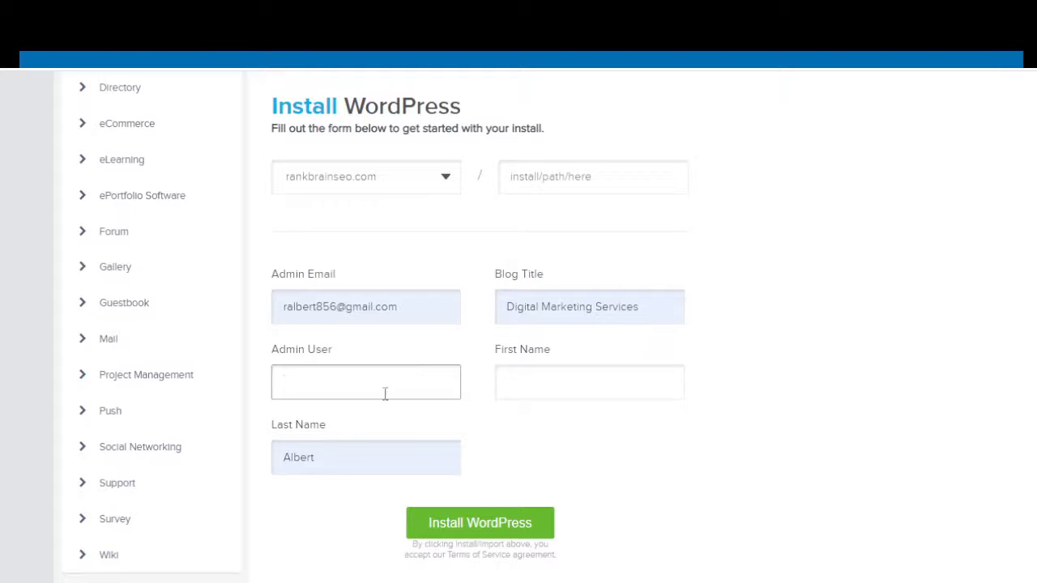
{"action": "left_click", "coordinate": [340, 425]}
{"action": "left_click", "coordinate": [543, 378]}
{"action": "left_click", "coordinate": [524, 432]}
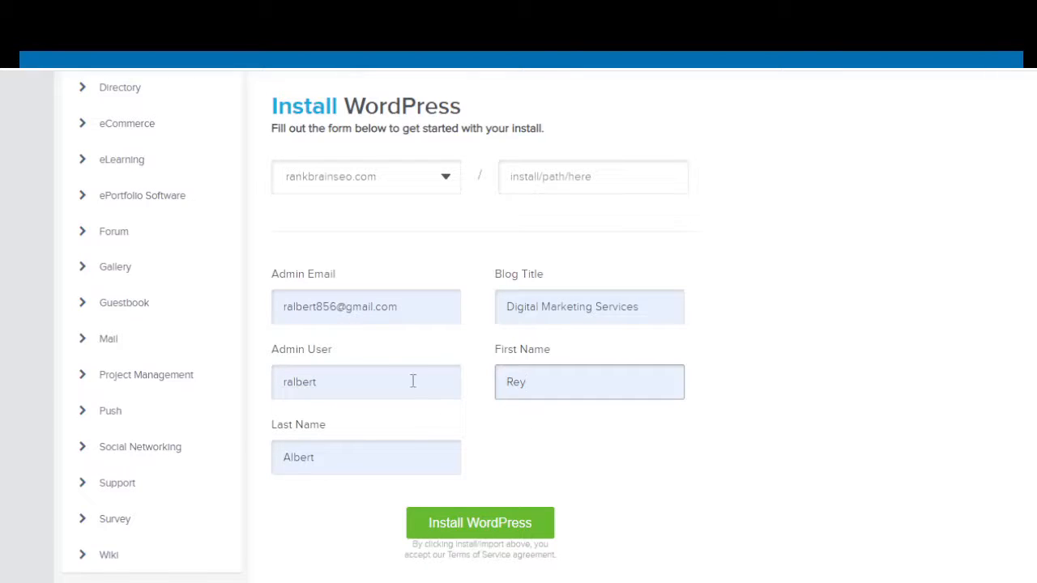
{"action": "scroll", "coordinate": [421, 422], "scroll_direction": "down", "scroll_amount": 1}
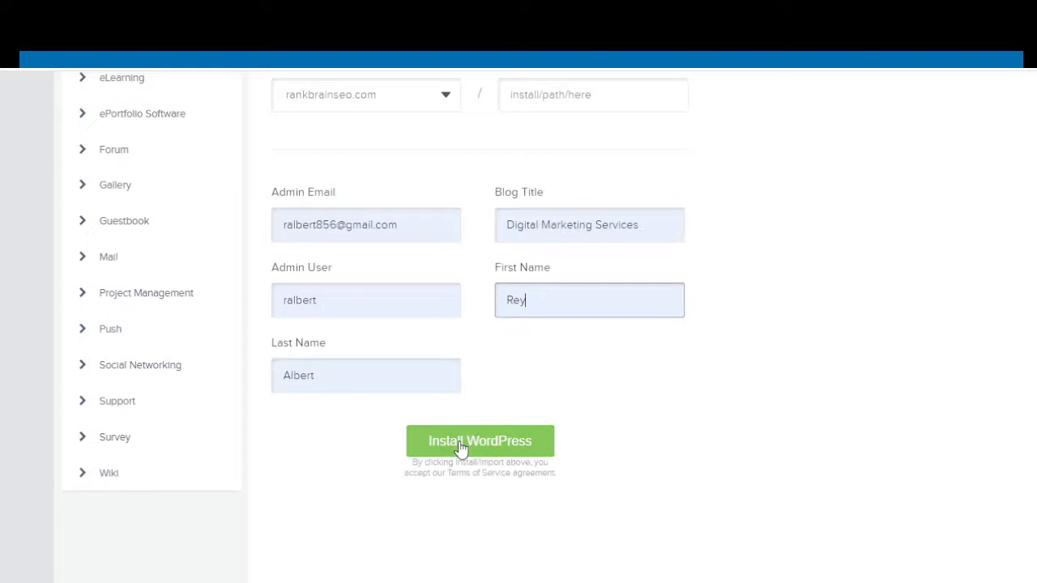
{"action": "left_click", "coordinate": [459, 450]}
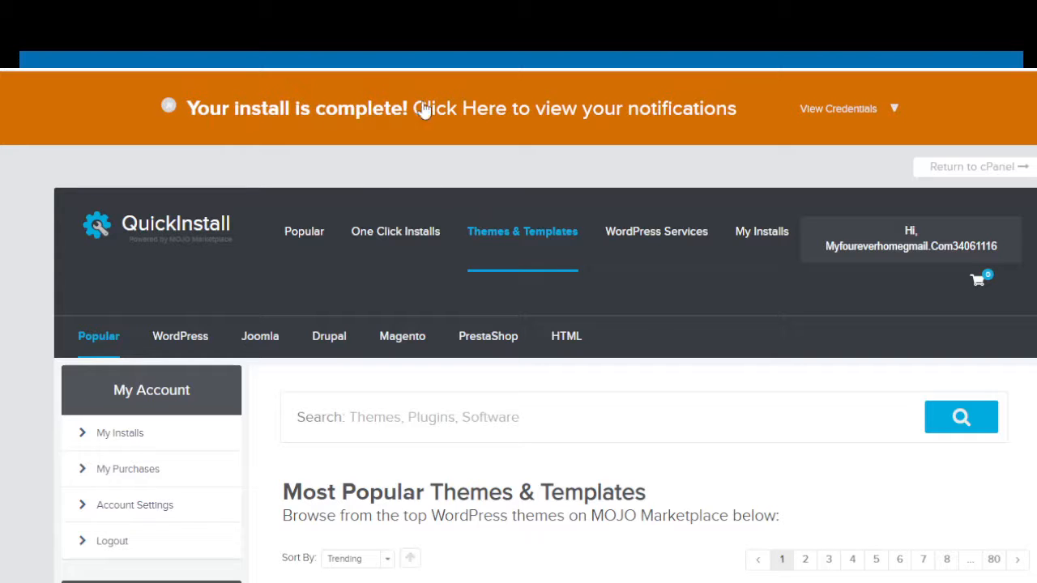
Reveal the install credentials, copy the generated admin password and open the Admin Area login page
{"action": "left_click", "coordinate": [896, 115]}
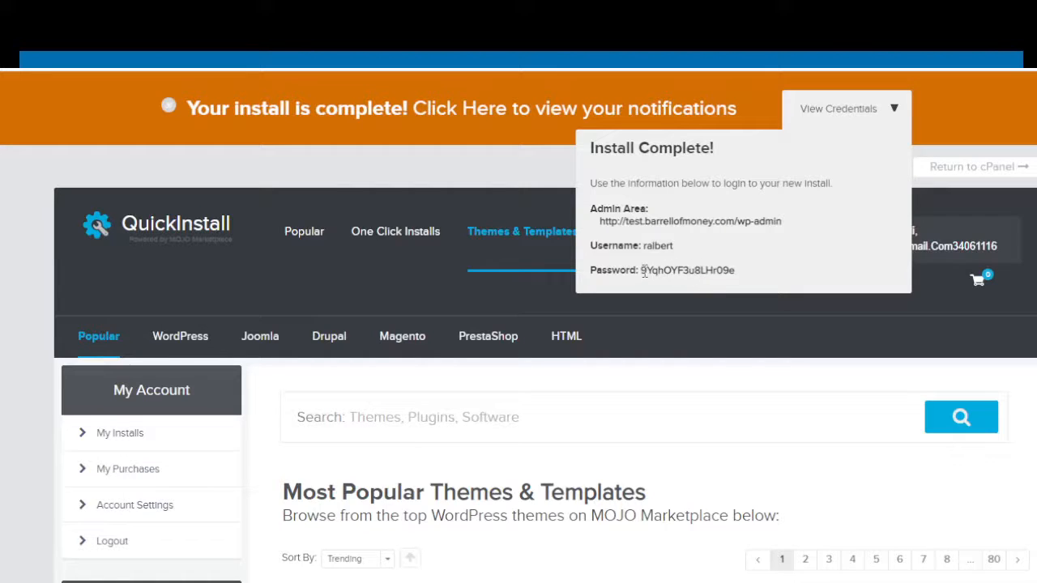
{"action": "left_click_drag", "start_coordinate": [642, 272], "coordinate": [725, 270]}
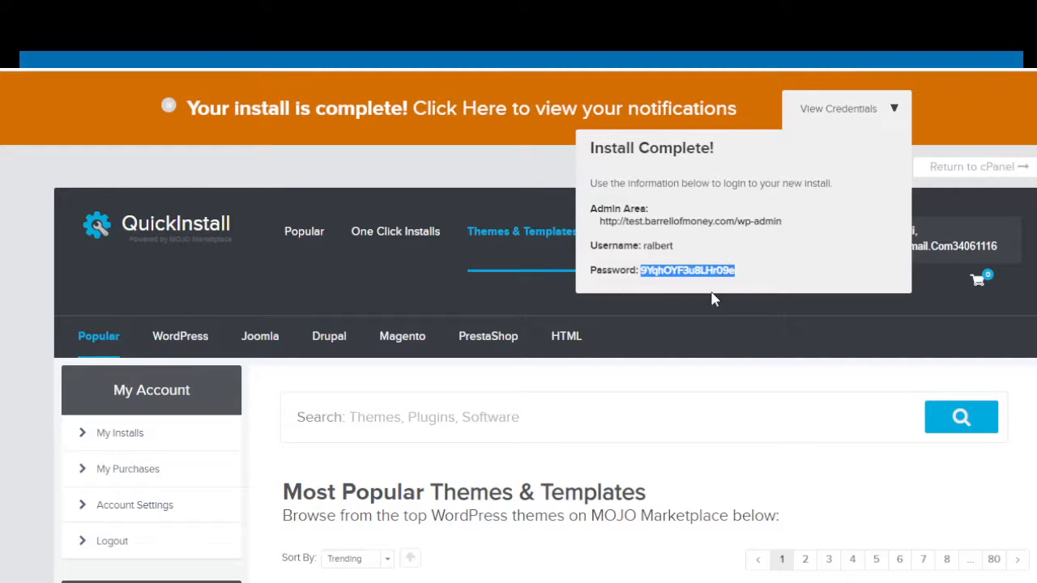
{"action": "left_click", "coordinate": [673, 230]}
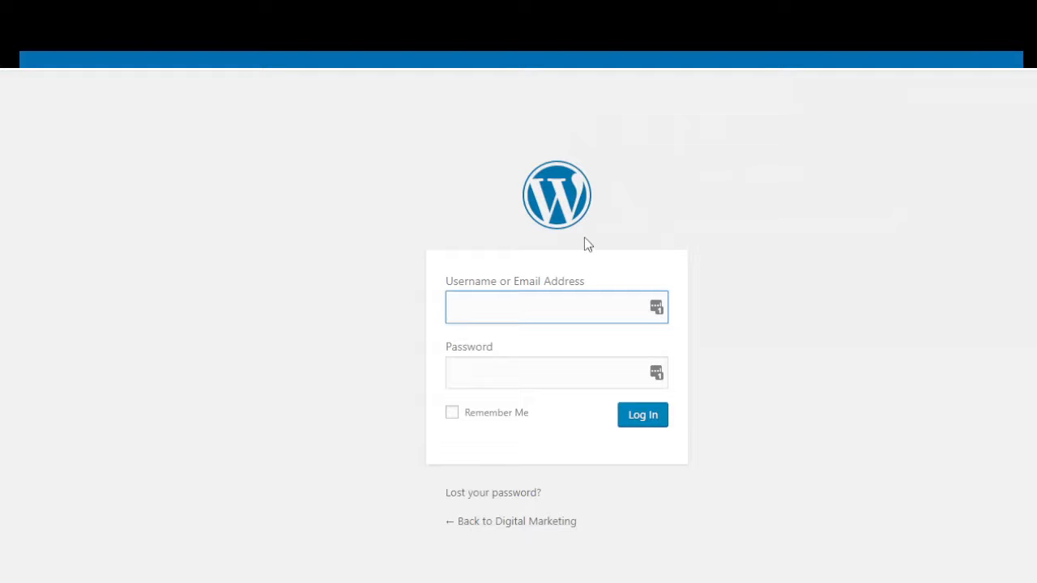
Sign in with the admin username and pasted password, then confirm the administration email
{"action": "type", "text": "ralbert"}
{"action": "left_click", "coordinate": [481, 377]}
{"action": "key", "text": "ctrl+v"}
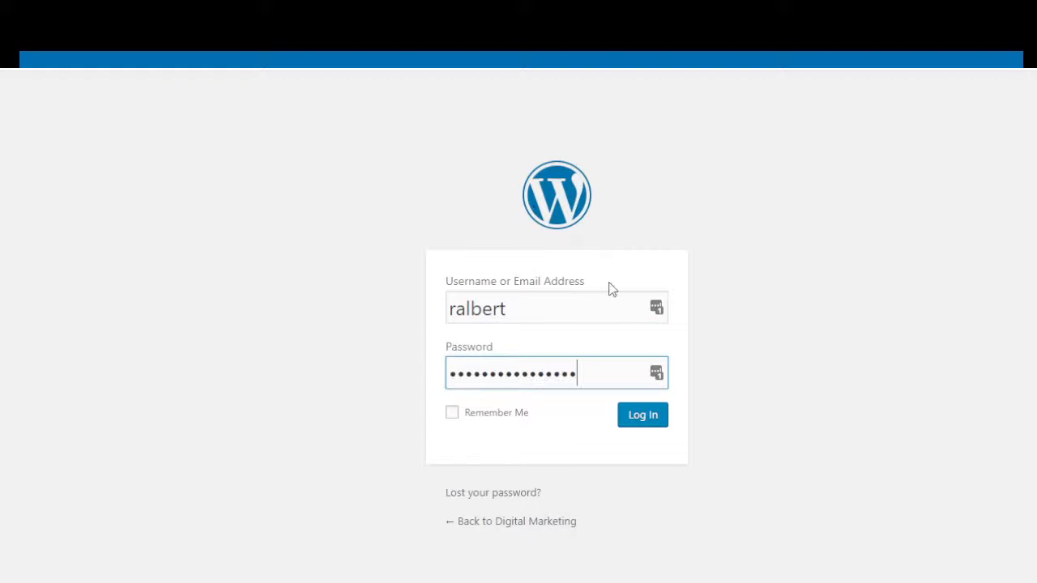
{"action": "left_click", "coordinate": [649, 423]}
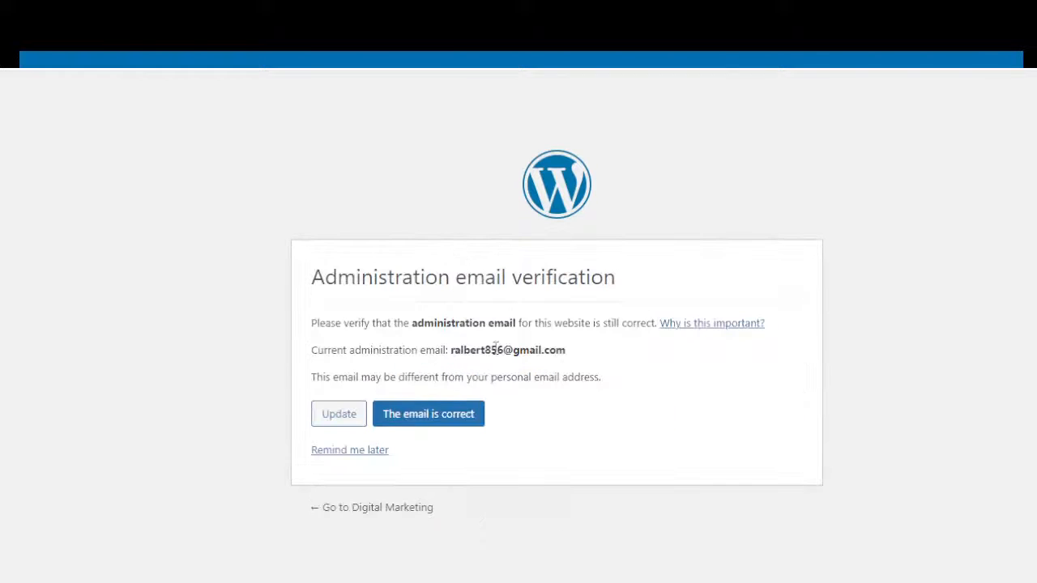
{"action": "left_click", "coordinate": [444, 421]}
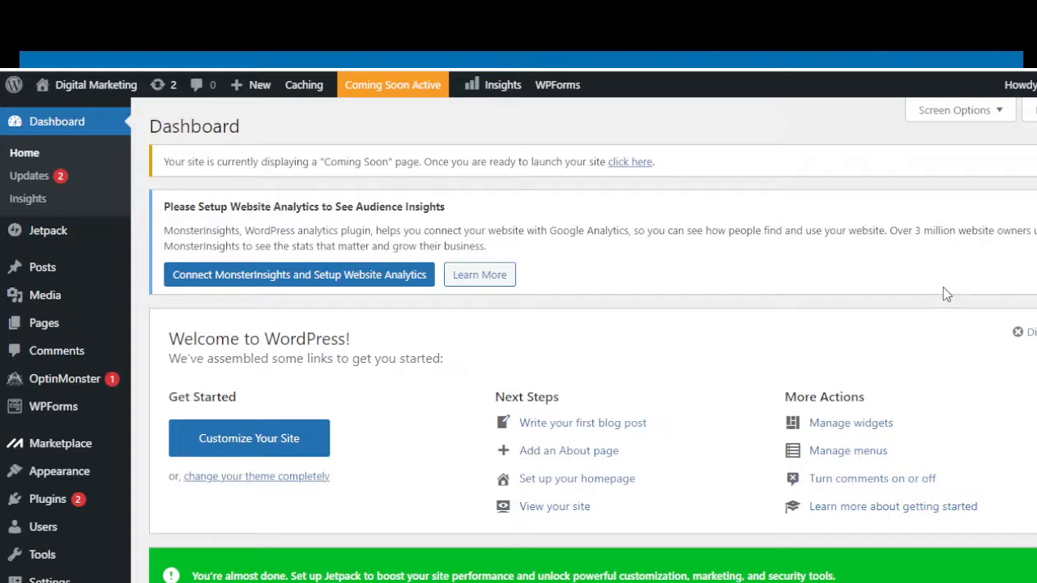
Trash the default Hello world! post from the Posts list
{"action": "scroll", "coordinate": [943, 294], "scroll_direction": "down", "scroll_amount": 3}
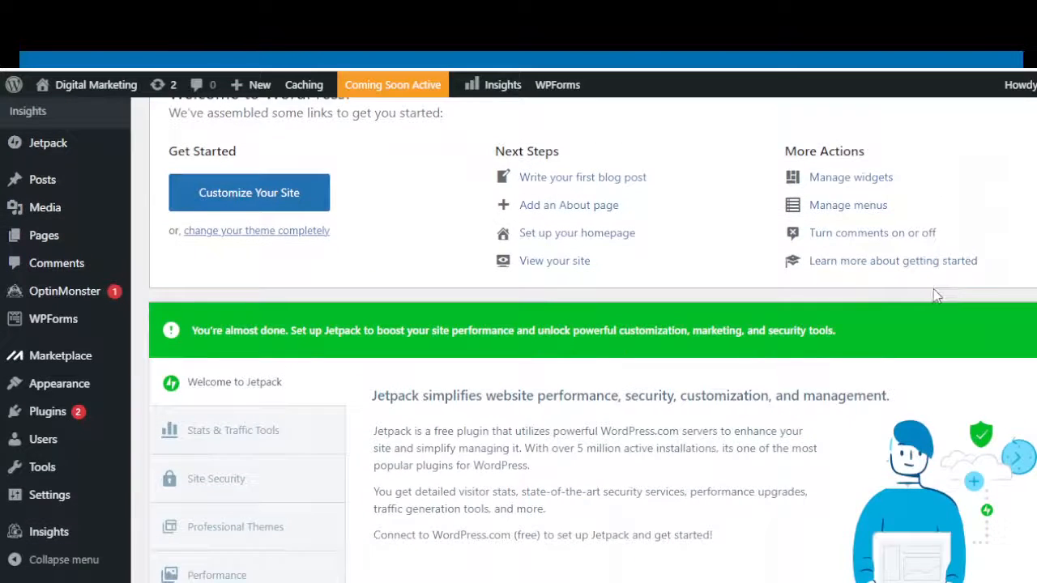
{"action": "scroll", "coordinate": [936, 296], "scroll_direction": "up", "scroll_amount": 3}
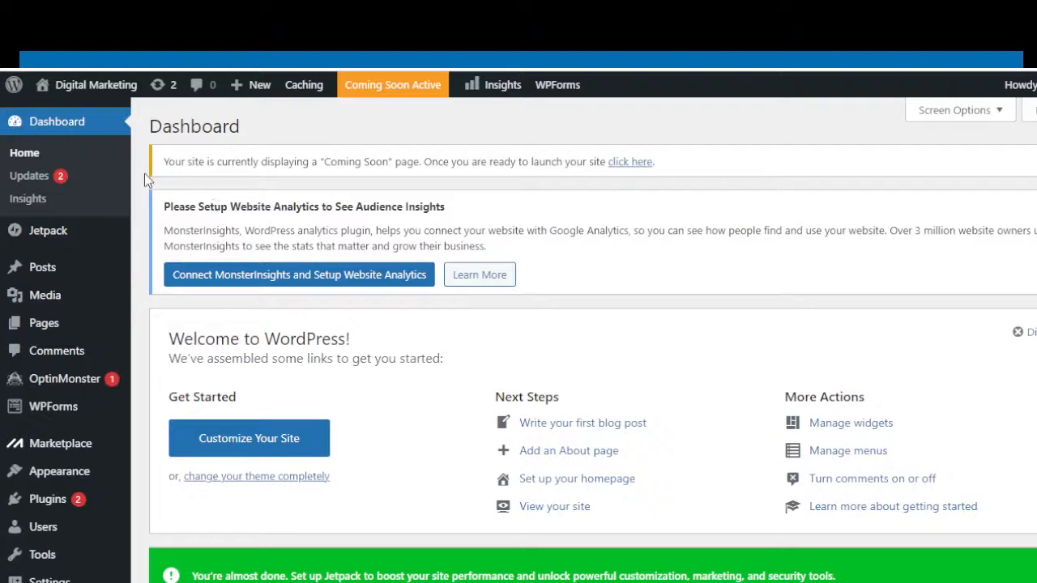
{"action": "mouse_move", "coordinate": [58, 275]}
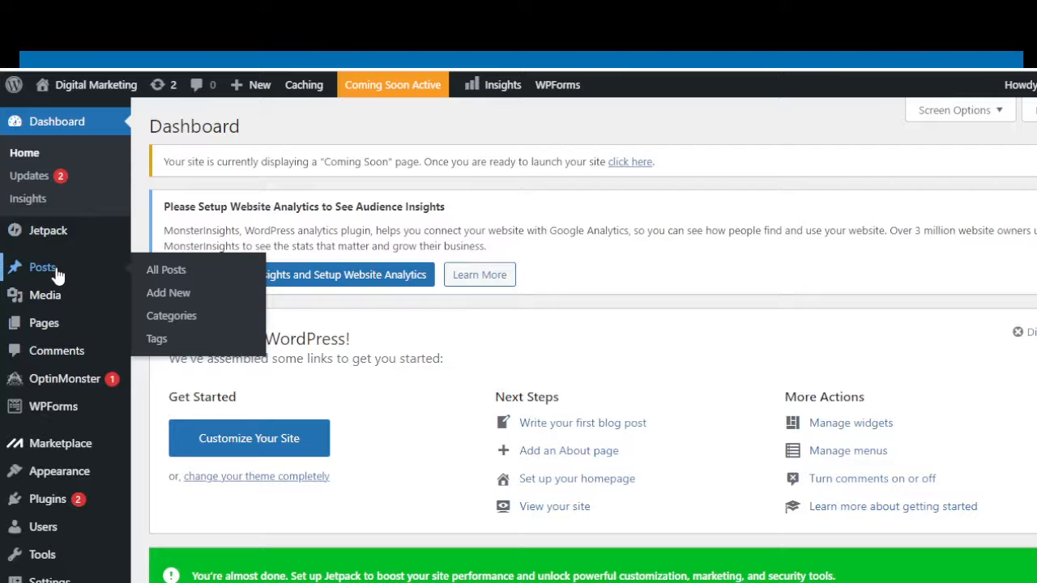
{"action": "left_click", "coordinate": [58, 275]}
{"action": "scroll", "coordinate": [376, 280], "scroll_direction": "down", "scroll_amount": 5}
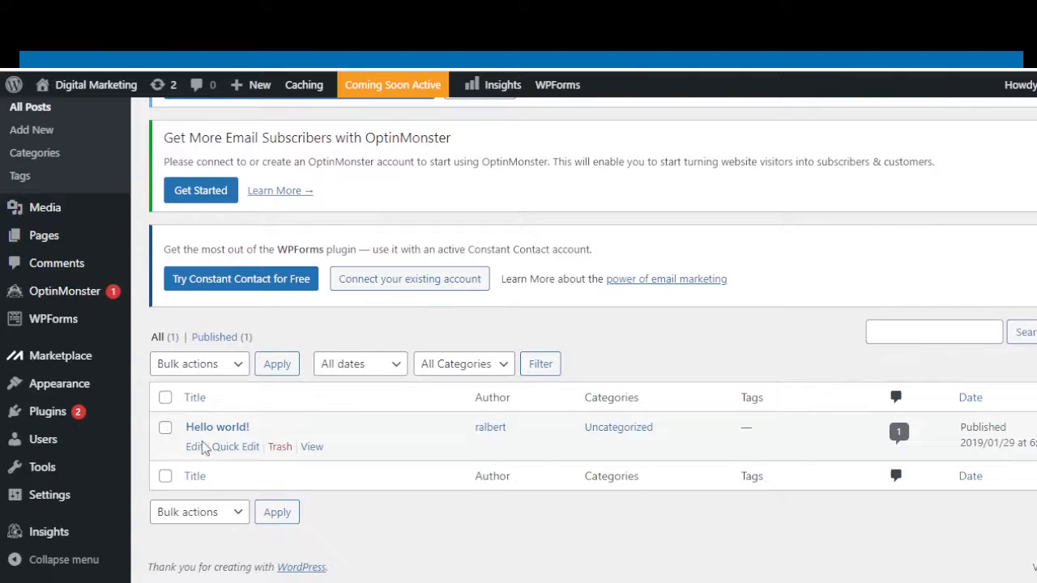
{"action": "left_click", "coordinate": [282, 450]}
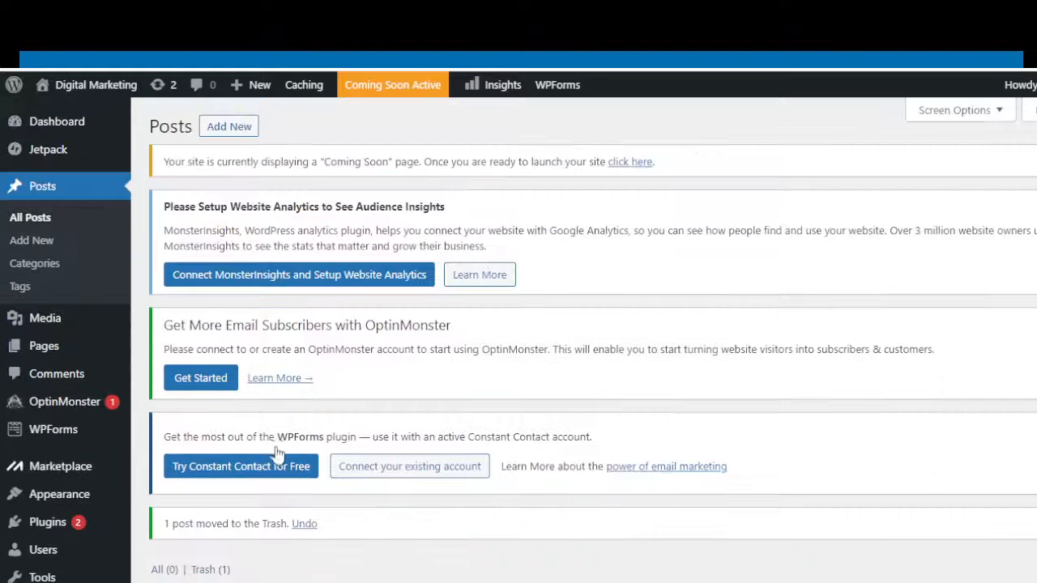
Bulk-trash Privacy Policy, Sample Page and WPForms Preview from the Pages list
{"action": "left_click", "coordinate": [57, 357]}
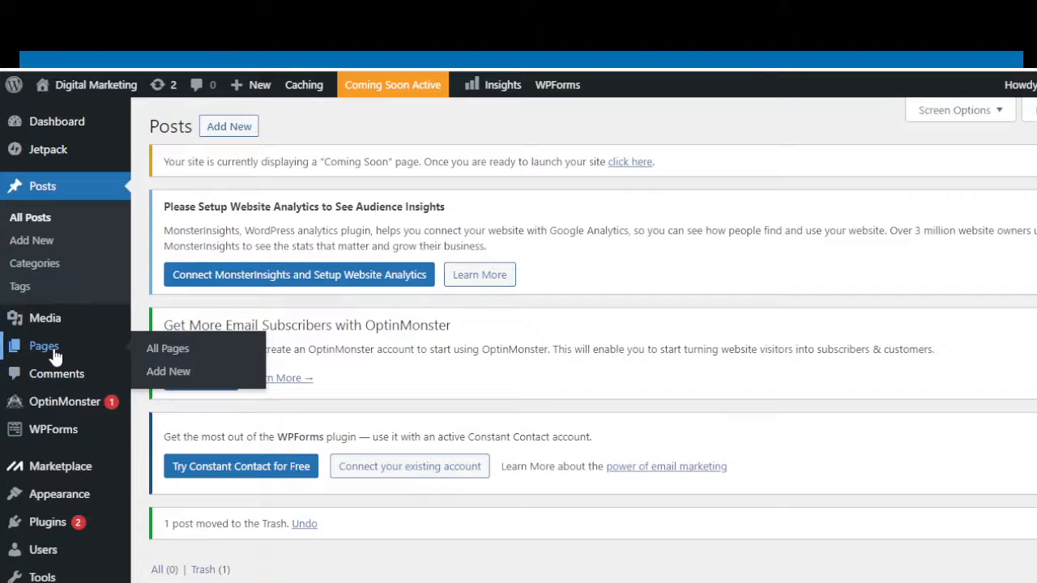
{"action": "scroll", "coordinate": [331, 361], "scroll_direction": "down", "scroll_amount": 4}
{"action": "left_click", "coordinate": [165, 303]}
{"action": "left_click", "coordinate": [211, 276]}
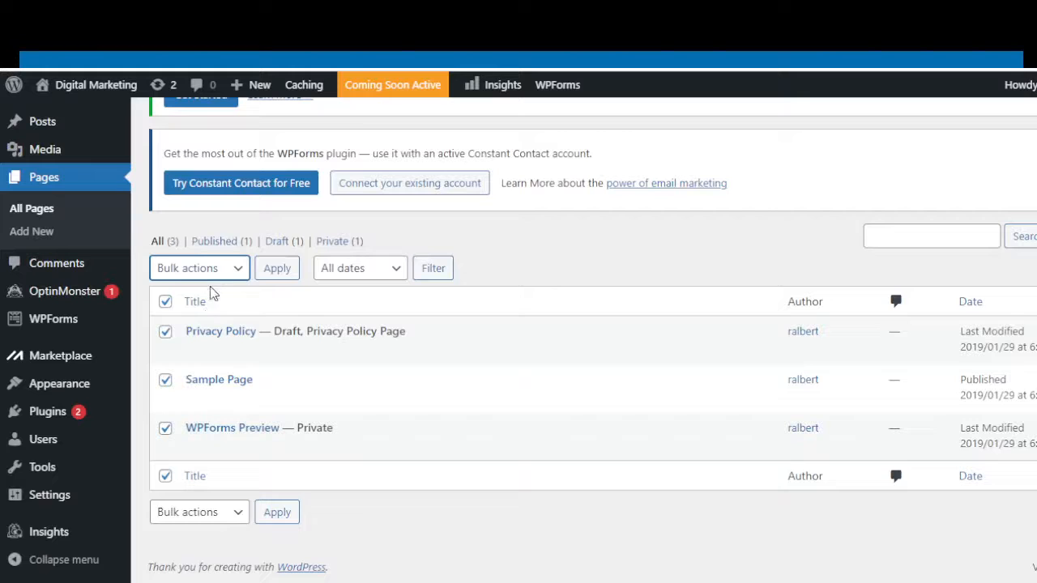
{"action": "left_click", "coordinate": [203, 331]}
{"action": "left_click", "coordinate": [281, 276]}
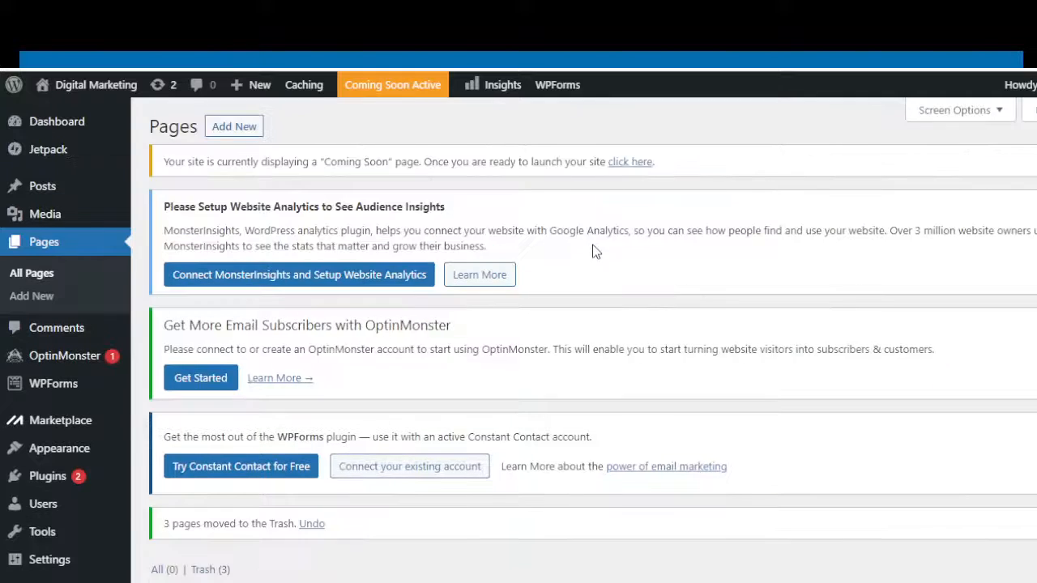
{"action": "scroll", "coordinate": [528, 308], "scroll_direction": "down", "scroll_amount": 3}
{"action": "scroll", "coordinate": [527, 317], "scroll_direction": "up", "scroll_amount": 3}
{"action": "mouse_move", "coordinate": [85, 85]}
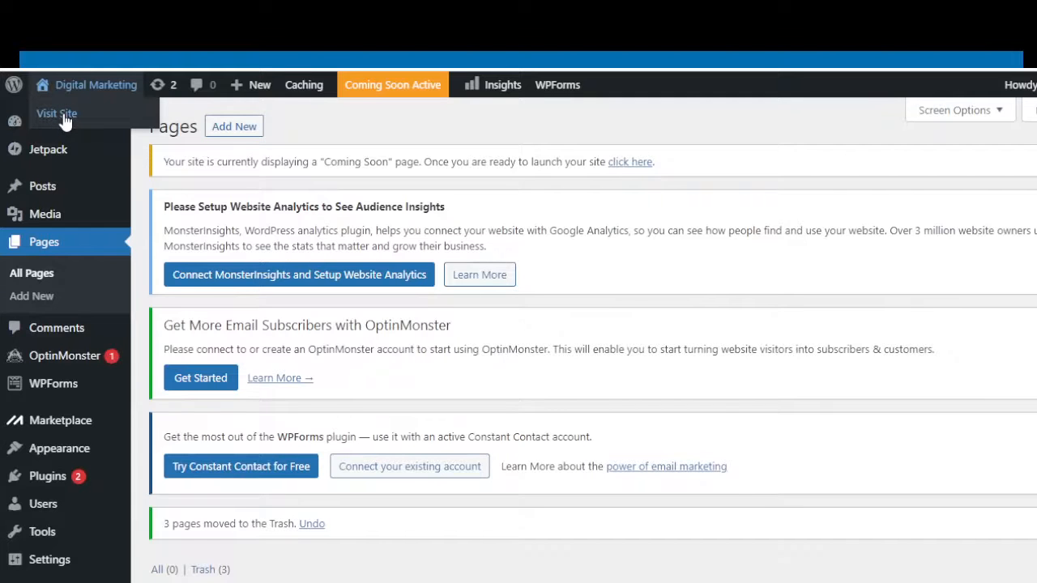
View the live site's Nothing Found front page, then return to the admin Dashboard
{"action": "left_click", "coordinate": [65, 116]}
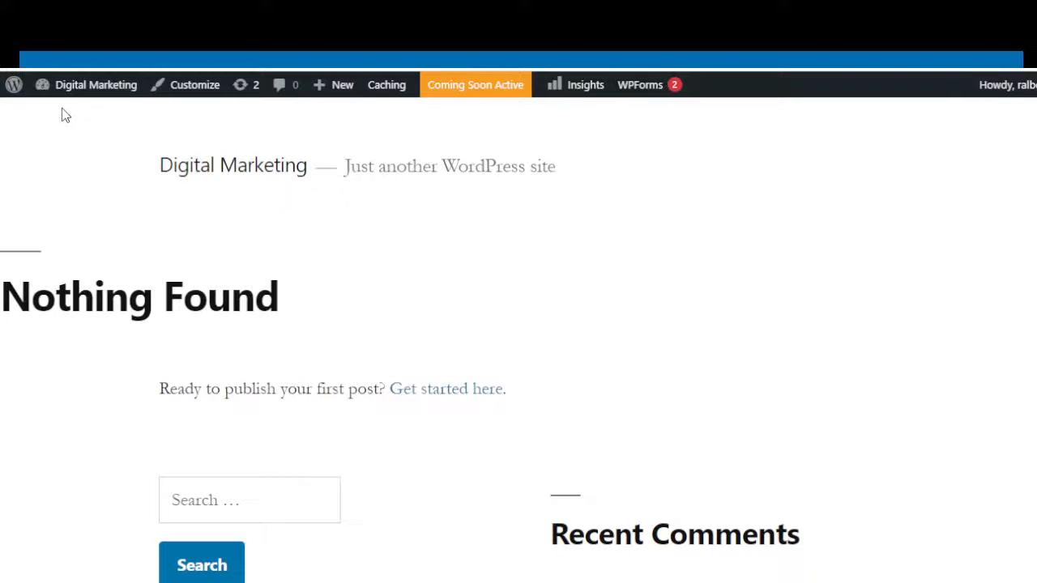
{"action": "scroll", "coordinate": [338, 222], "scroll_direction": "down", "scroll_amount": 4}
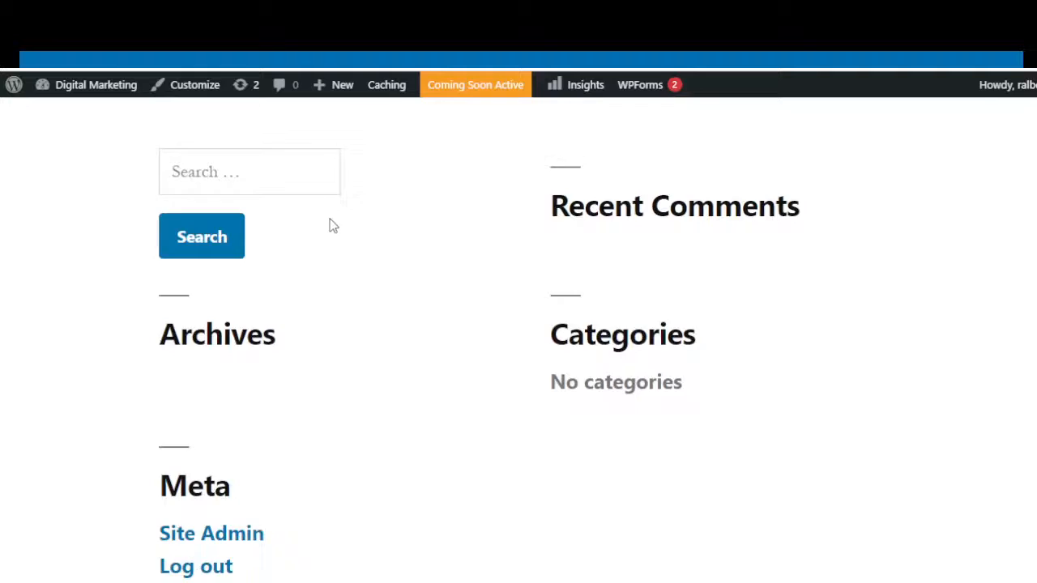
{"action": "scroll", "coordinate": [331, 224], "scroll_direction": "down", "scroll_amount": 3}
{"action": "scroll", "coordinate": [327, 225], "scroll_direction": "up", "scroll_amount": 7}
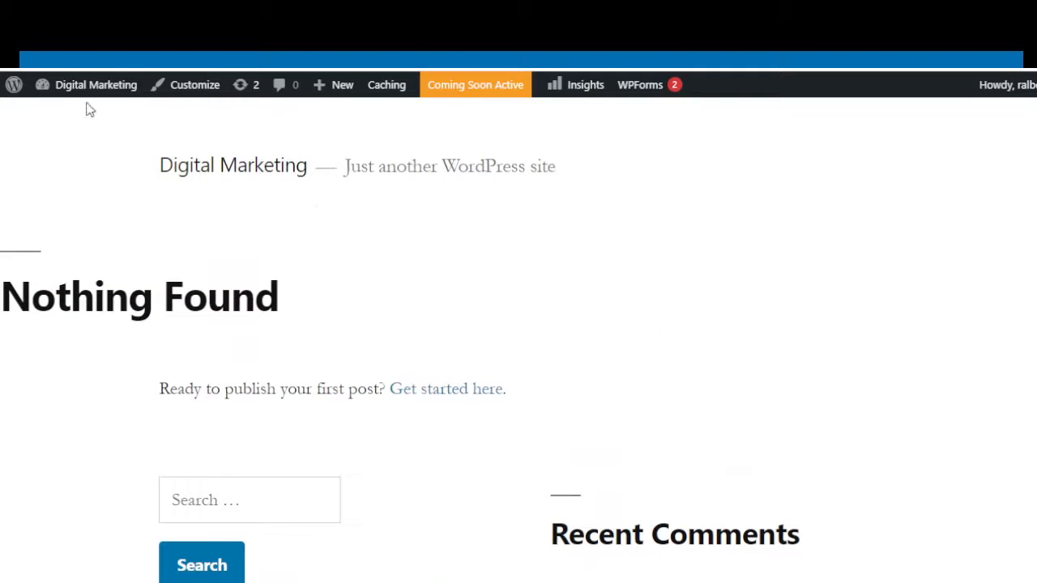
{"action": "mouse_move", "coordinate": [78, 91]}
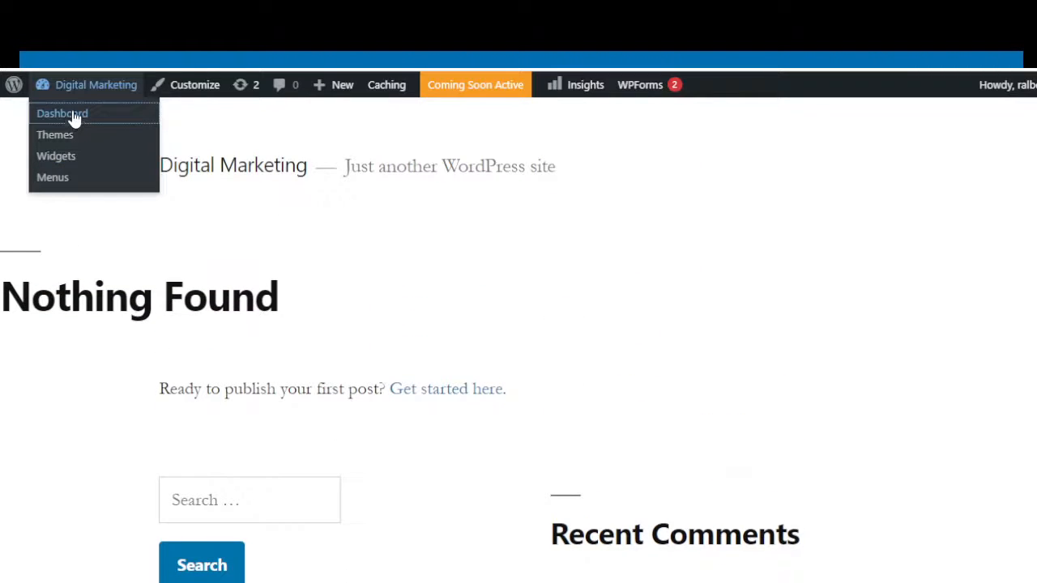
{"action": "left_click", "coordinate": [74, 118]}
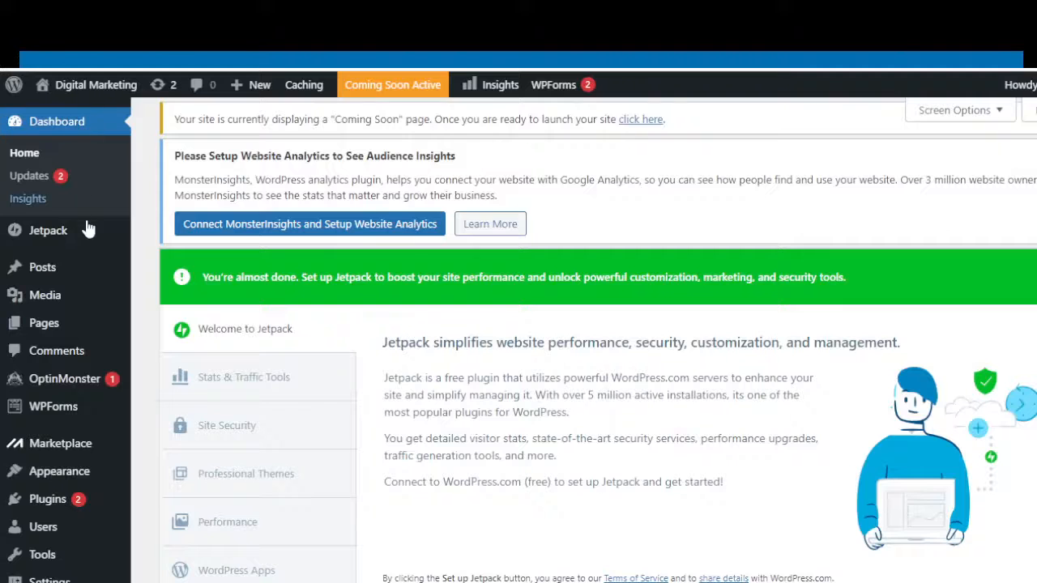
Switch the permalink structure in Settings > Permalinks to Post name
{"action": "scroll", "coordinate": [76, 221], "scroll_direction": "down", "scroll_amount": 3}
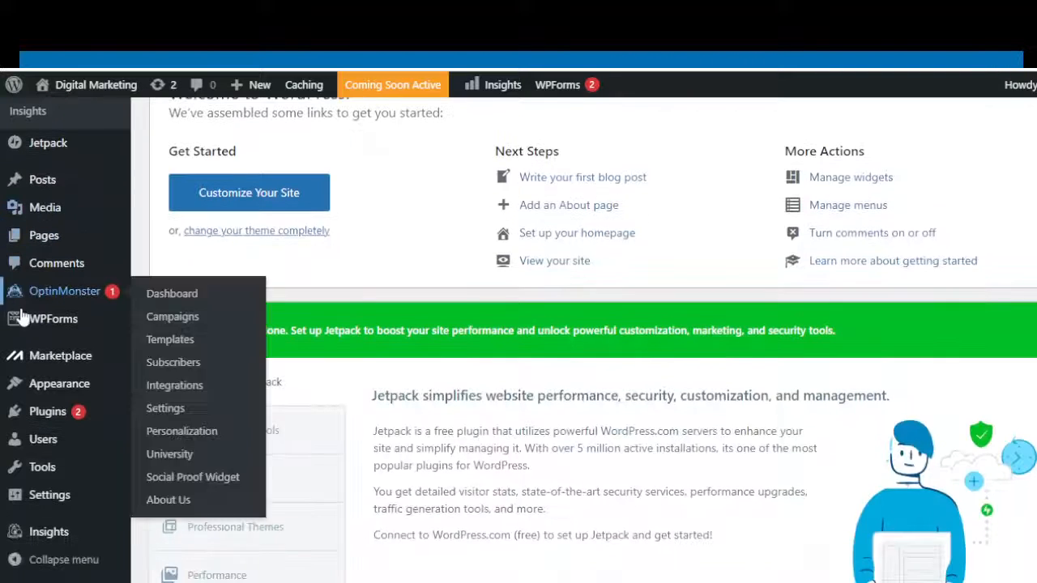
{"action": "mouse_move", "coordinate": [62, 495]}
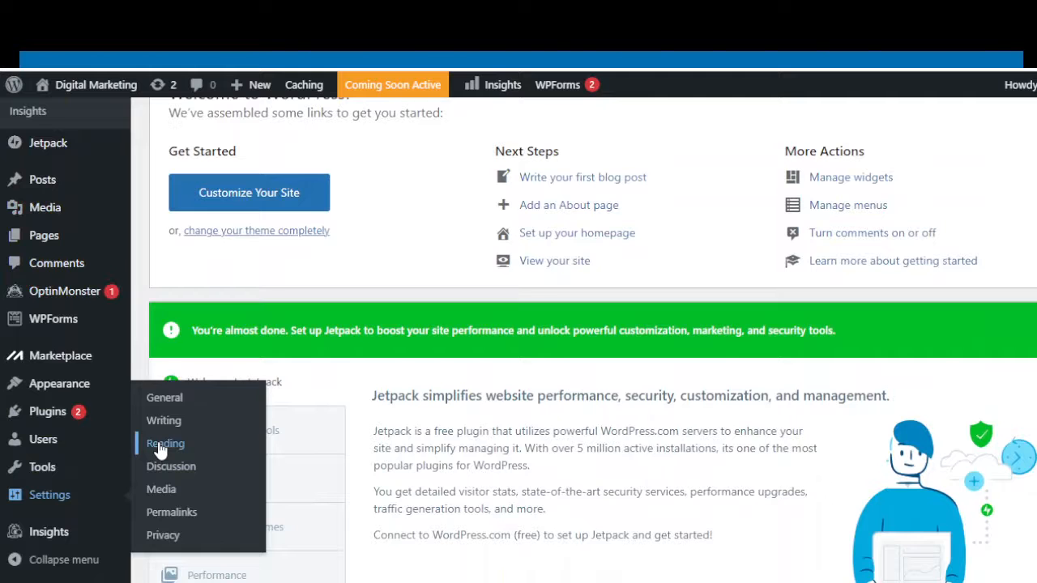
{"action": "left_click", "coordinate": [170, 514]}
{"action": "scroll", "coordinate": [324, 381], "scroll_direction": "down", "scroll_amount": 4}
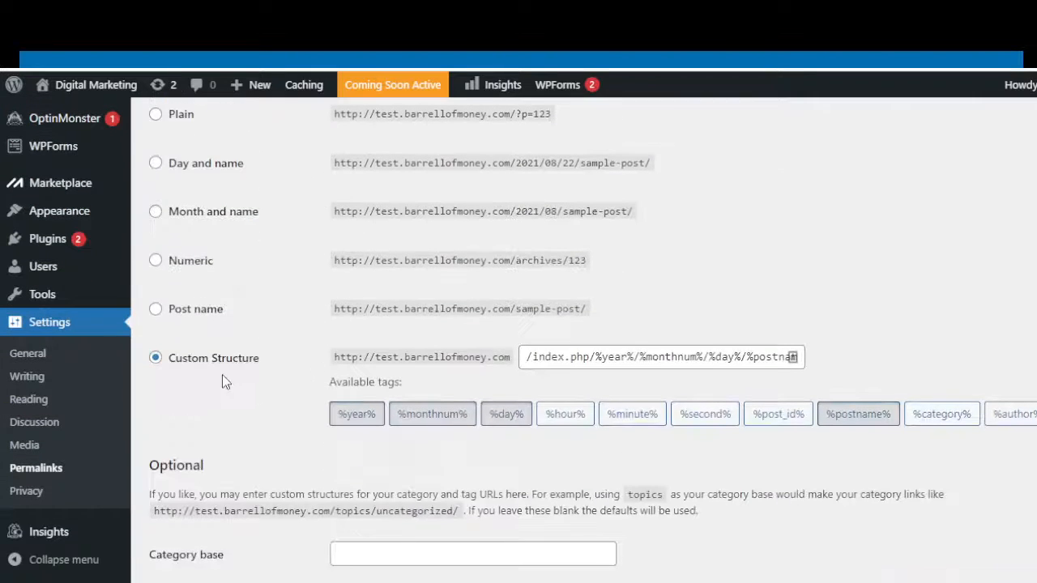
{"action": "left_click", "coordinate": [157, 310]}
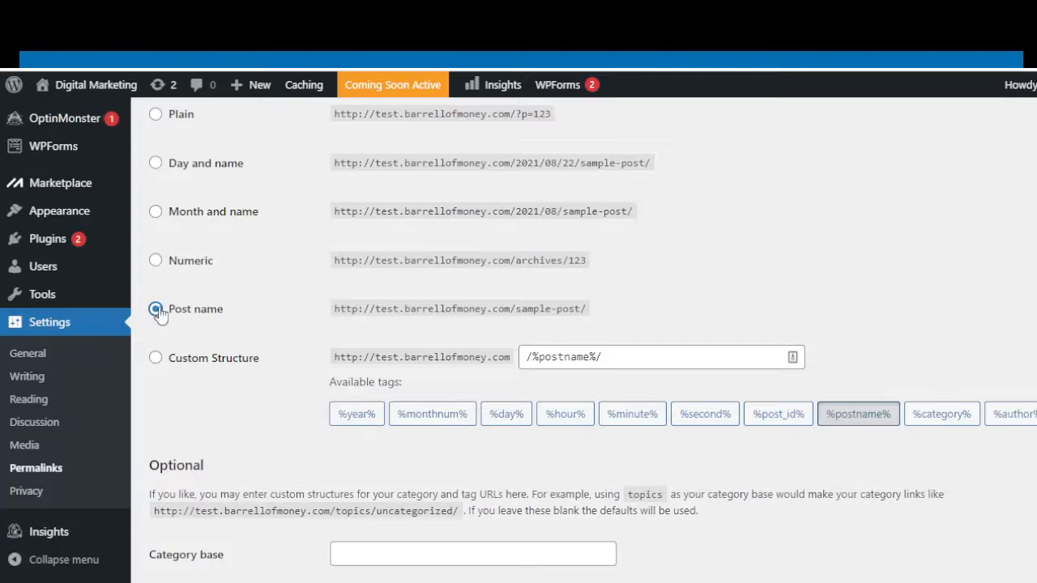
{"action": "scroll", "coordinate": [220, 391], "scroll_direction": "down", "scroll_amount": 2}
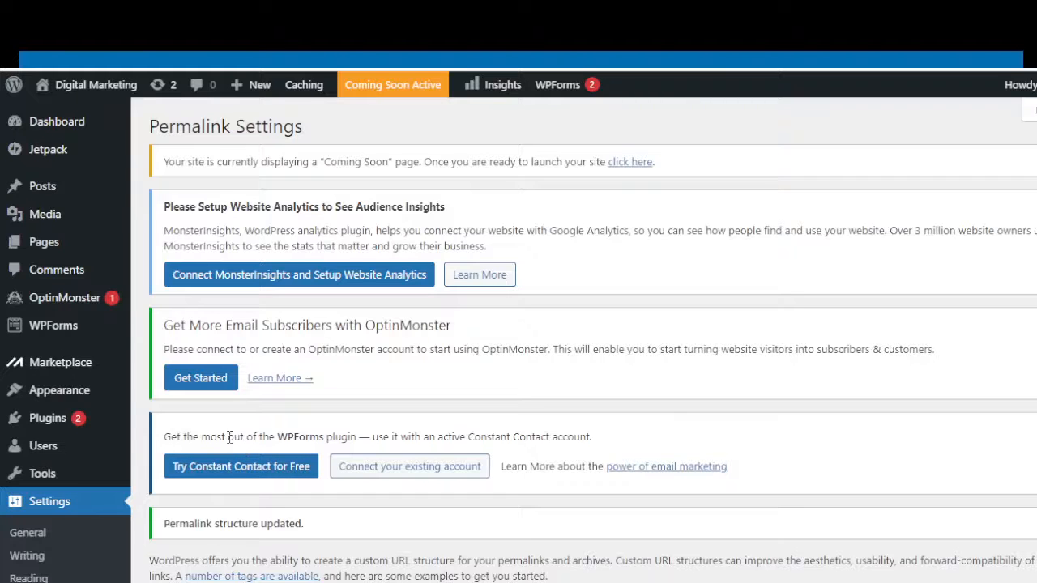
{"action": "mouse_move", "coordinate": [65, 422]}
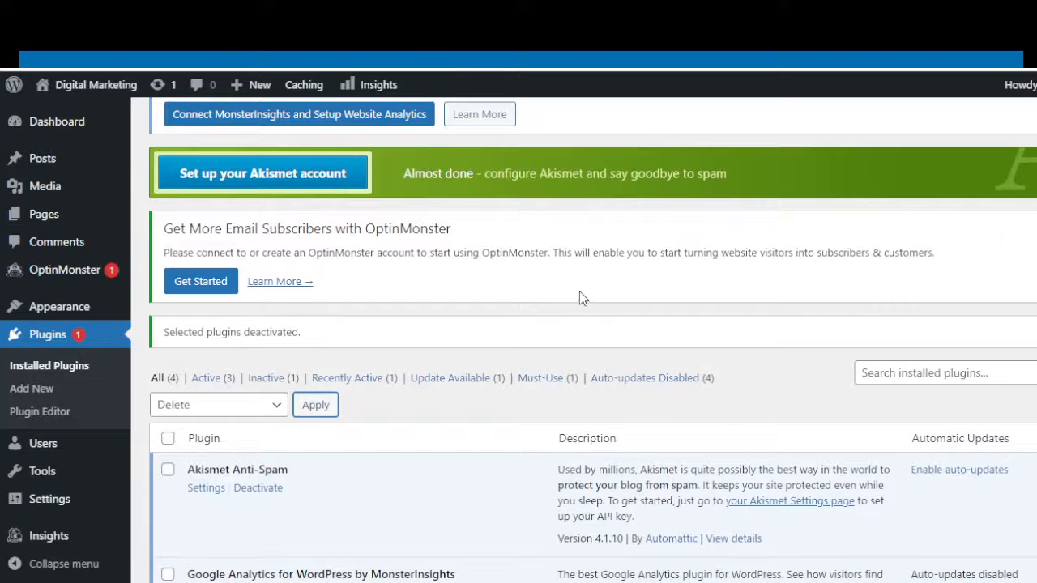
Search installed plugins for 'simple', finding none, then go to Add New plugins
{"action": "left_click", "coordinate": [880, 374]}
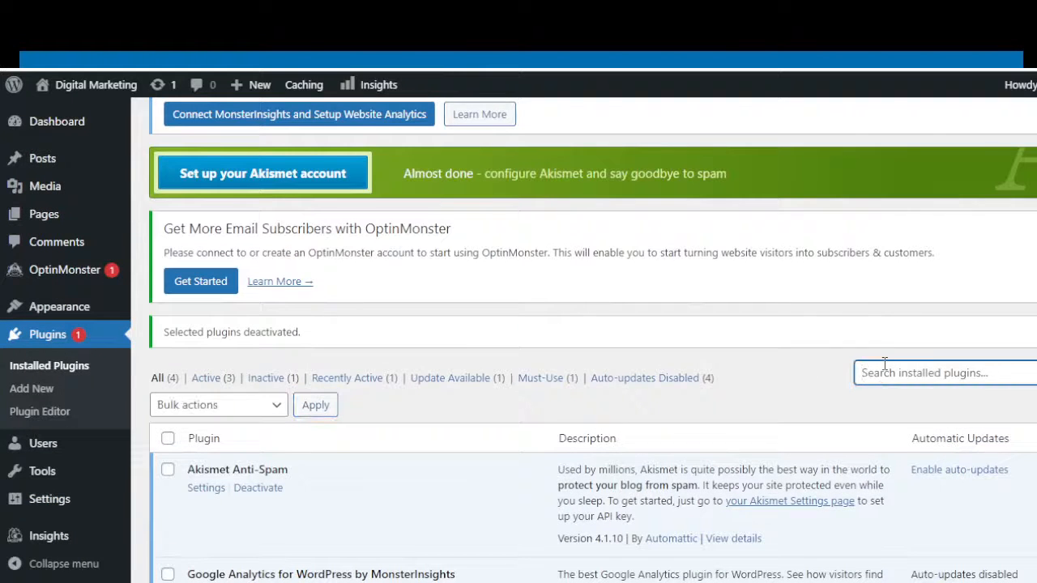
{"action": "type", "text": "simple"}
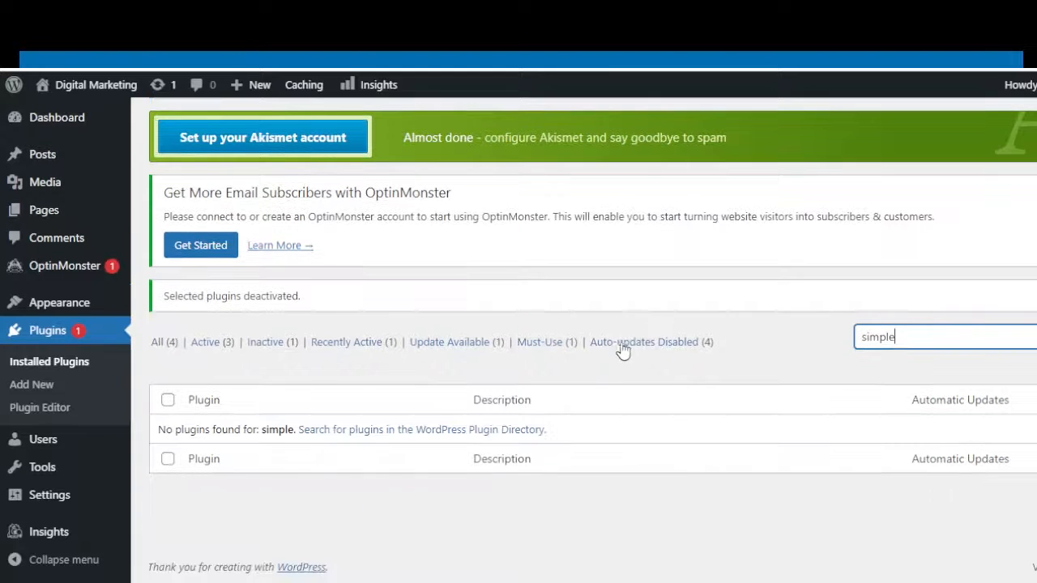
{"action": "scroll", "coordinate": [621, 405], "scroll_direction": "up", "scroll_amount": 2}
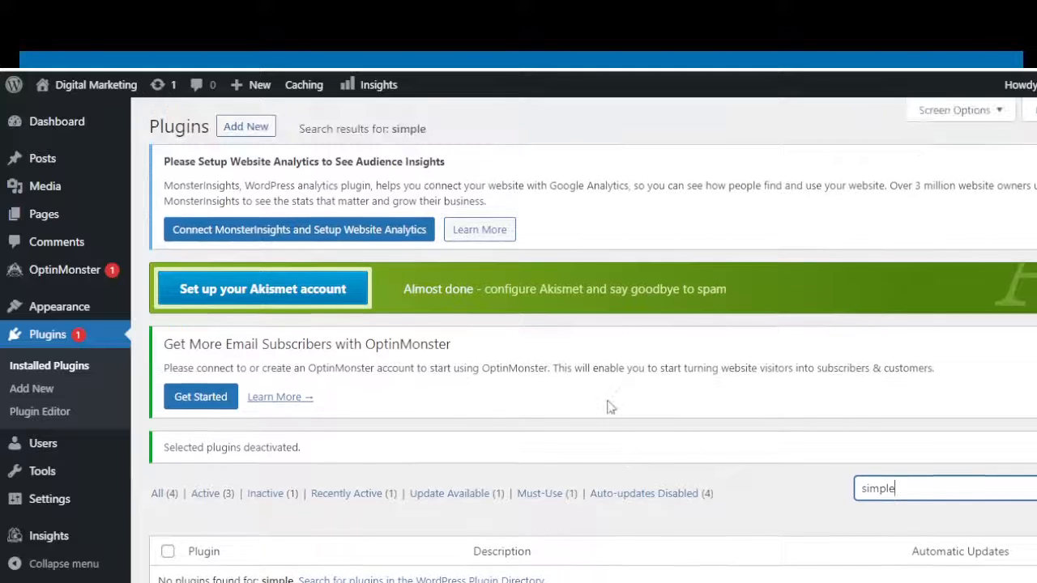
{"action": "left_click", "coordinate": [245, 127]}
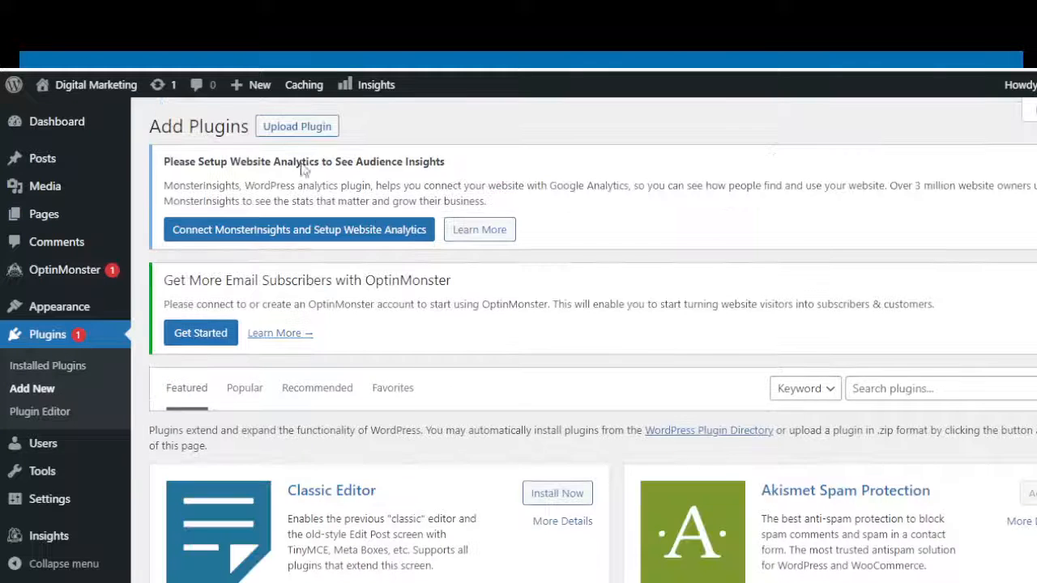
Search the plugin directory for 'sim', then install and activate Really Simple SSL
{"action": "left_click", "coordinate": [884, 386]}
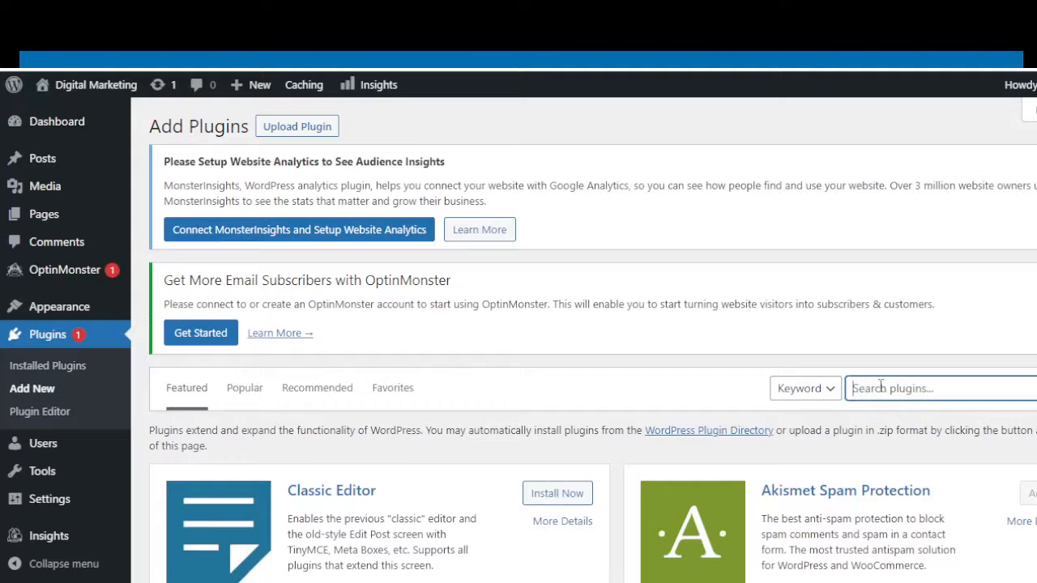
{"action": "type", "text": "simple"}
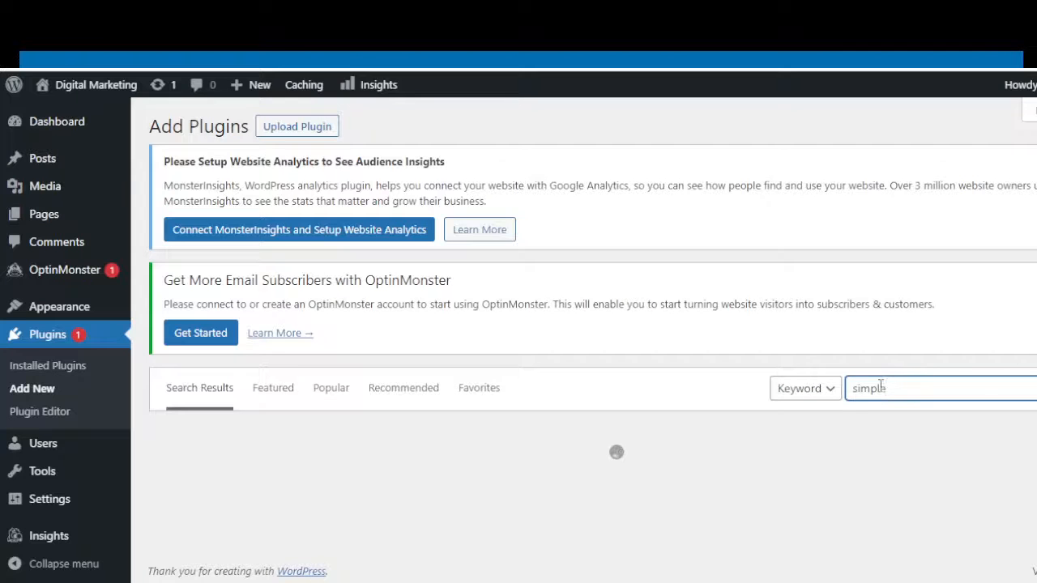
{"action": "scroll", "coordinate": [495, 443], "scroll_direction": "down", "scroll_amount": 1}
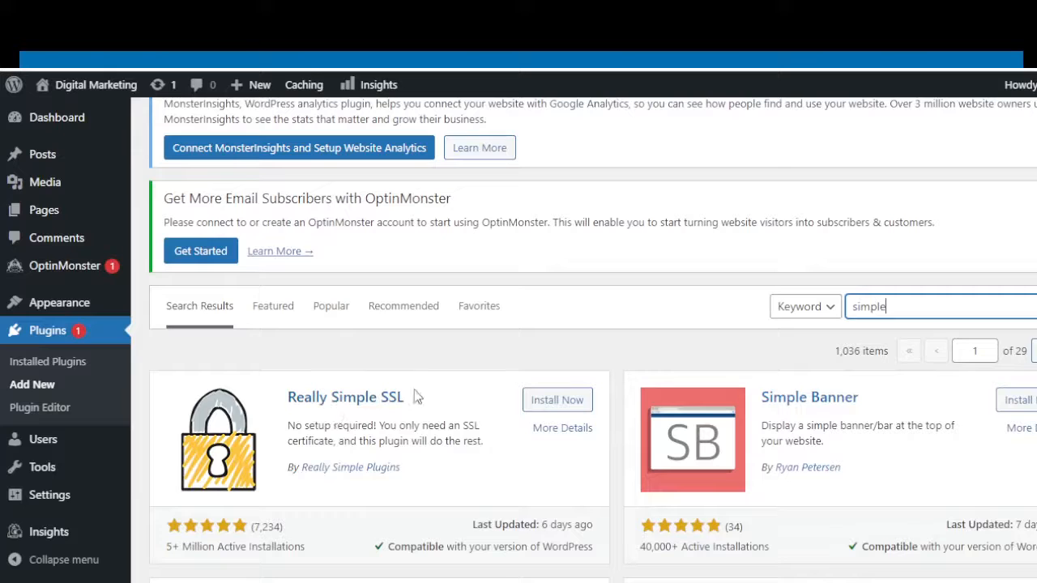
{"action": "left_click", "coordinate": [565, 404]}
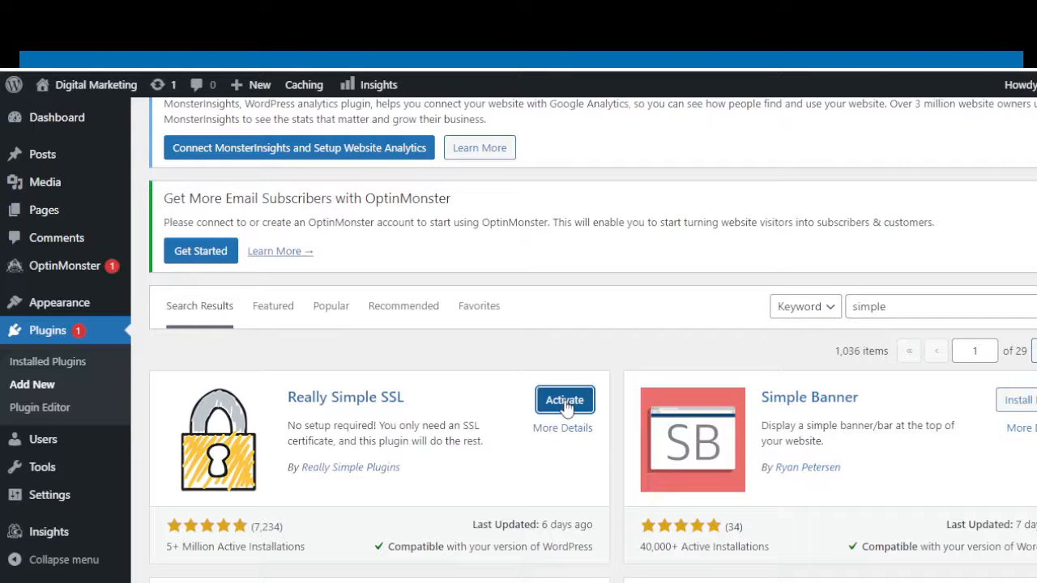
{"action": "left_click", "coordinate": [565, 401]}
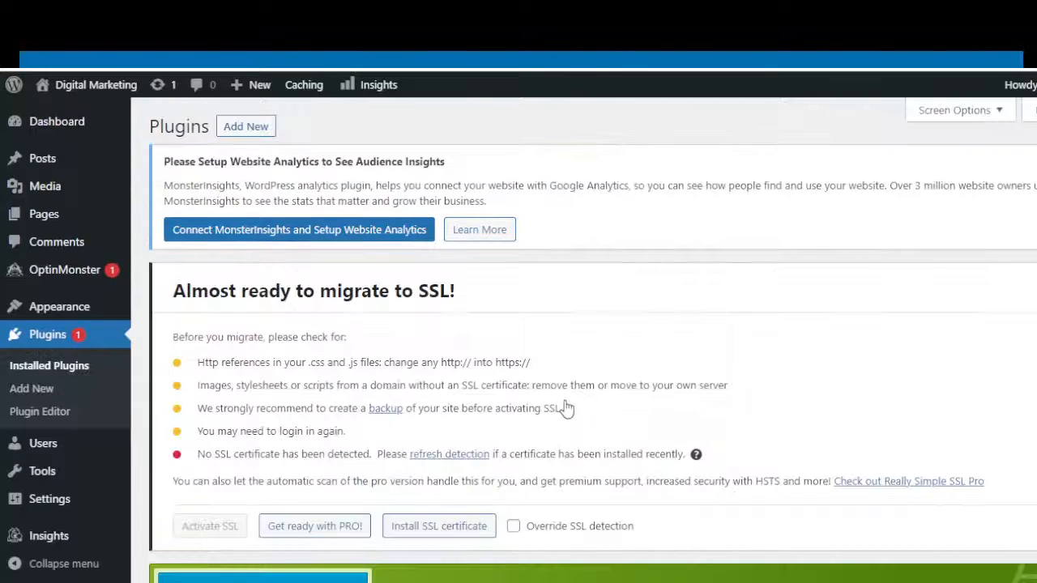
Tick Override SSL detection in the migrate notice and confirm activating SSL
{"action": "scroll", "coordinate": [567, 405], "scroll_direction": "down", "scroll_amount": 1}
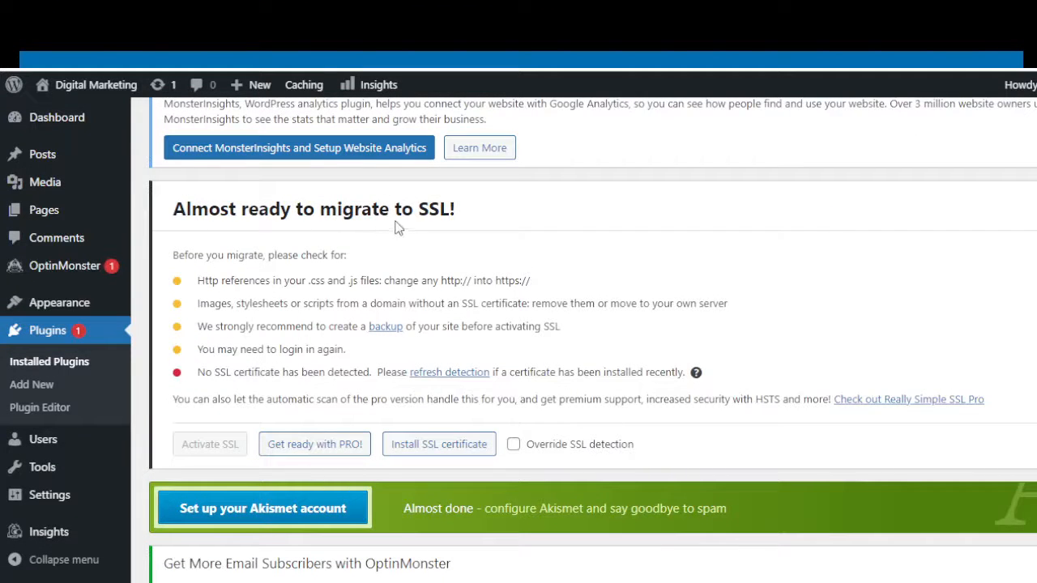
{"action": "scroll", "coordinate": [502, 276], "scroll_direction": "up", "scroll_amount": 1}
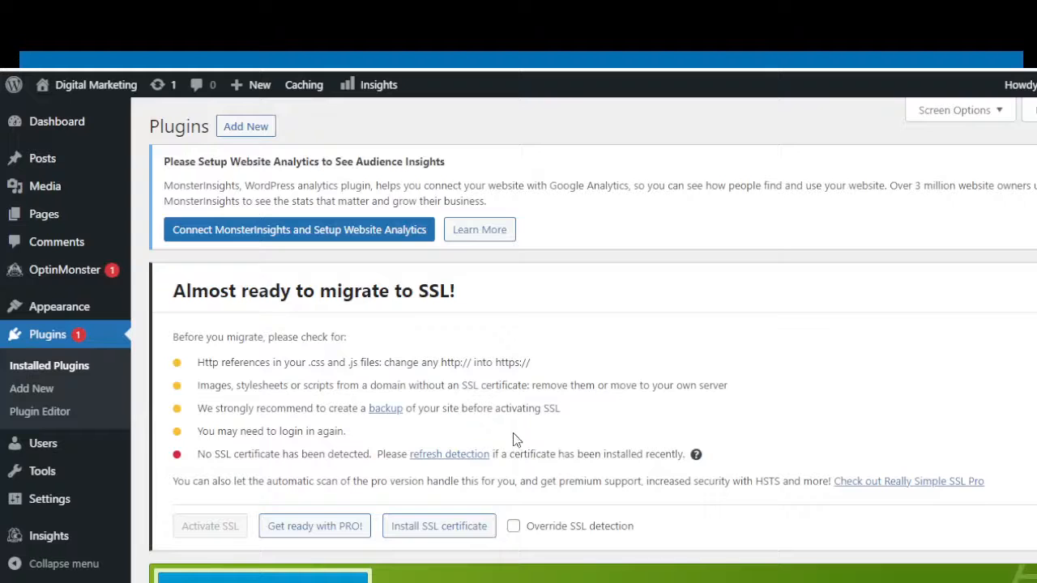
{"action": "left_click", "coordinate": [514, 526]}
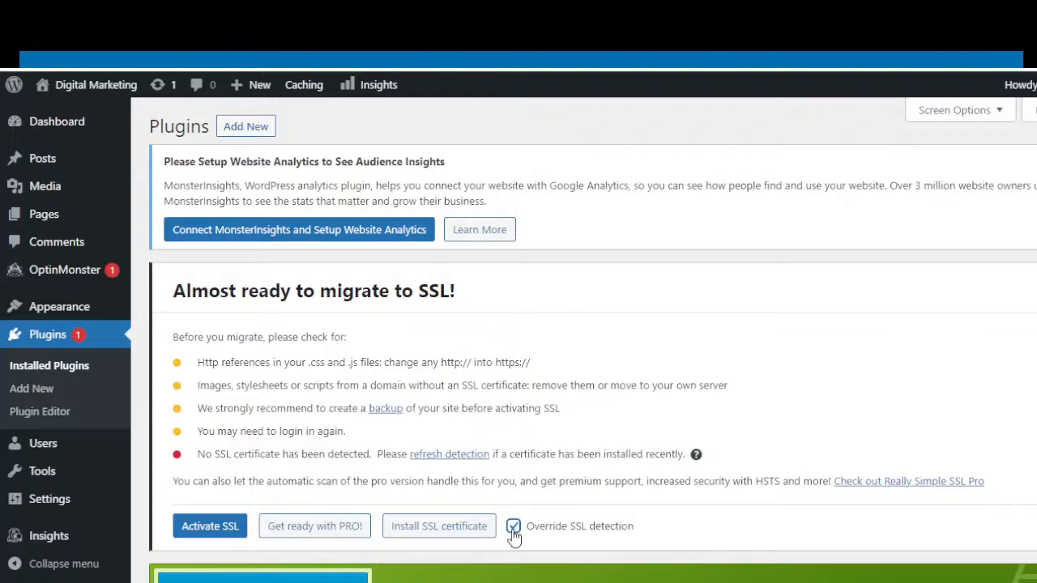
{"action": "left_click", "coordinate": [211, 528]}
{"action": "left_click", "coordinate": [210, 528]}
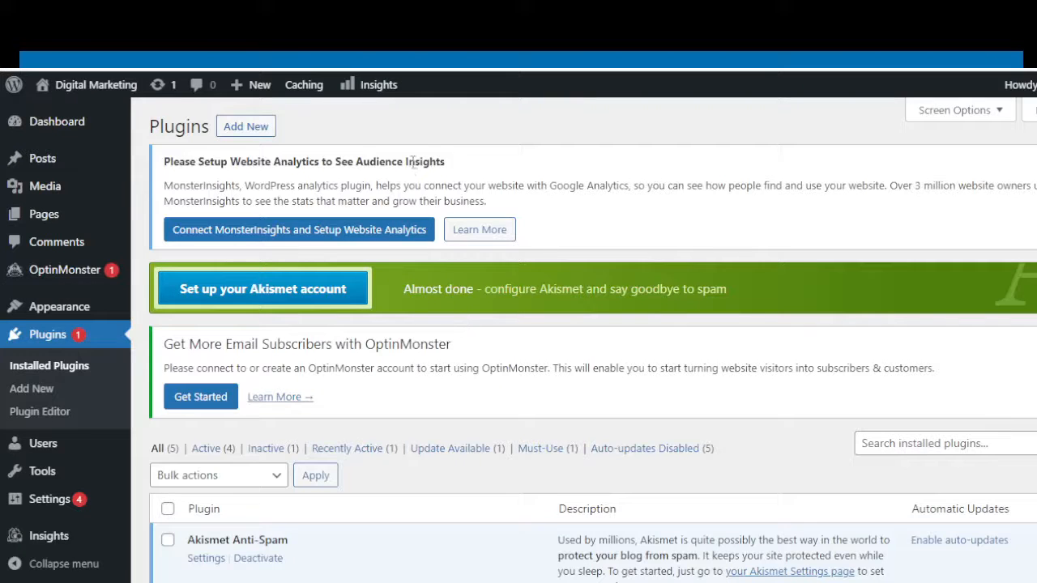
Log out through the Howdy account menu and log back into the admin
{"action": "mouse_move", "coordinate": [1034, 87]}
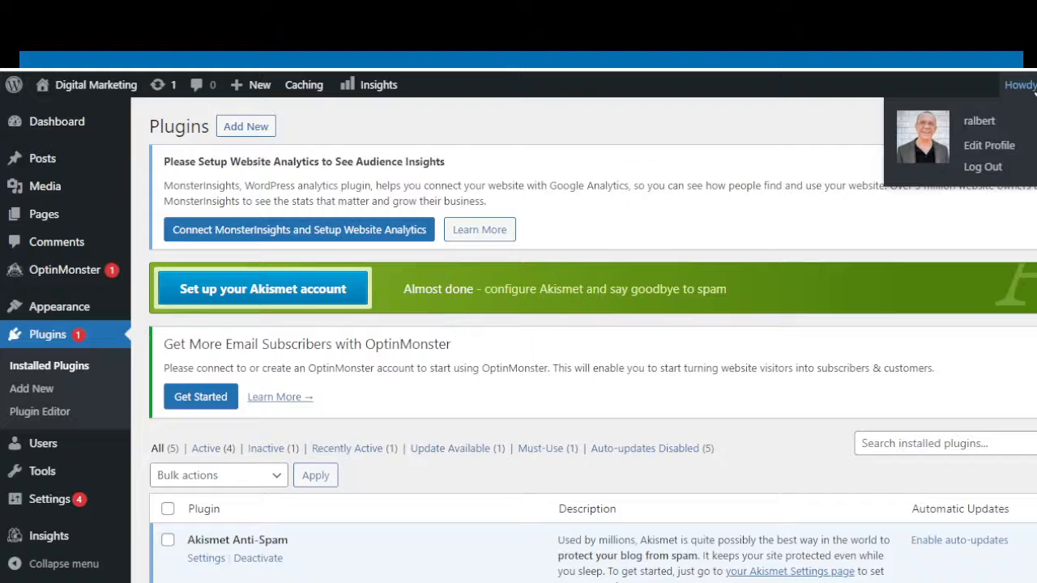
{"action": "left_click", "coordinate": [989, 167]}
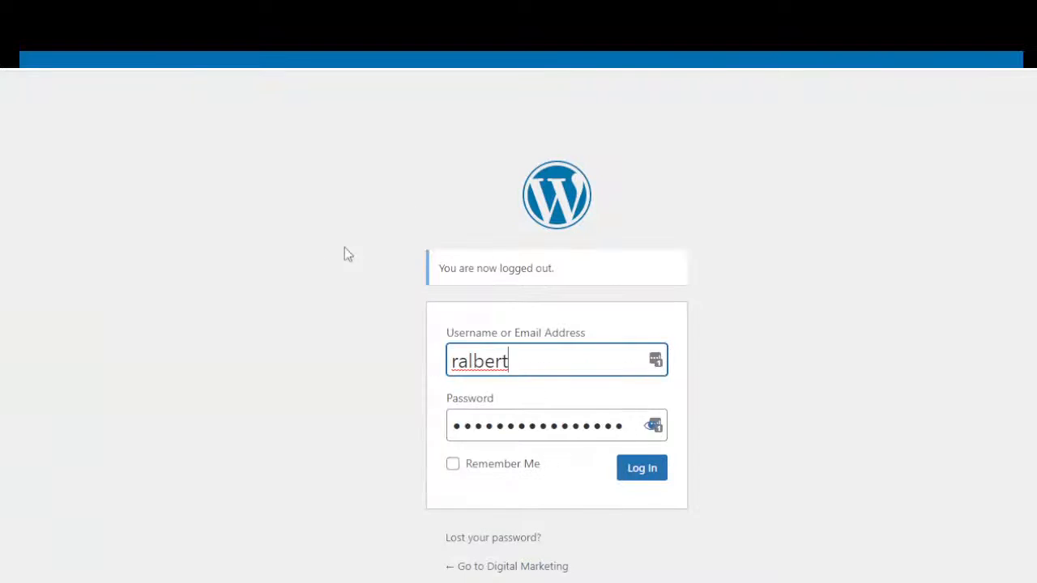
{"action": "left_click", "coordinate": [646, 476]}
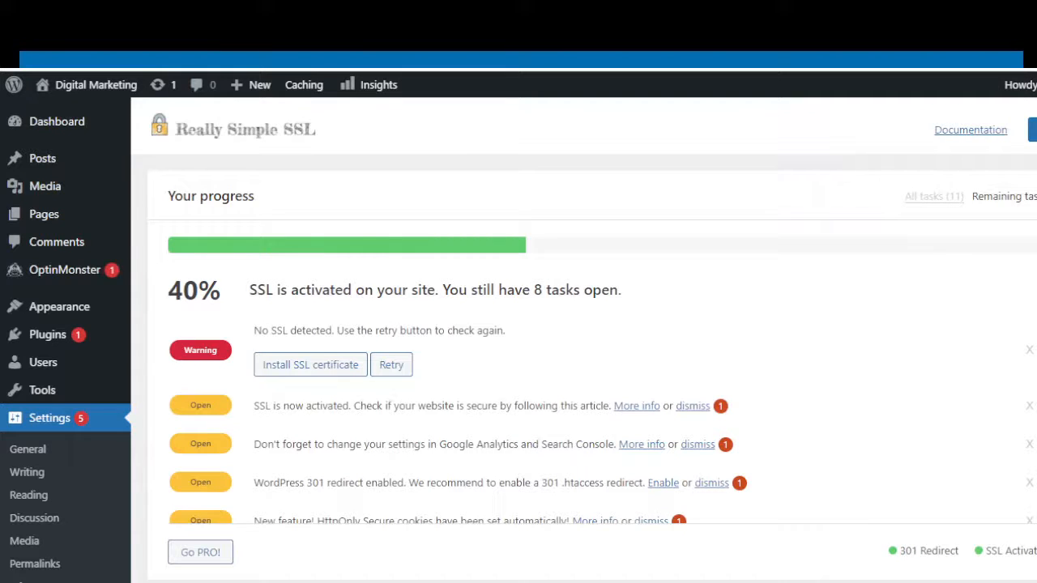
Return to the Dashboard after seeing SSL reported as activated at 40%
{"action": "left_click", "coordinate": [117, 126]}
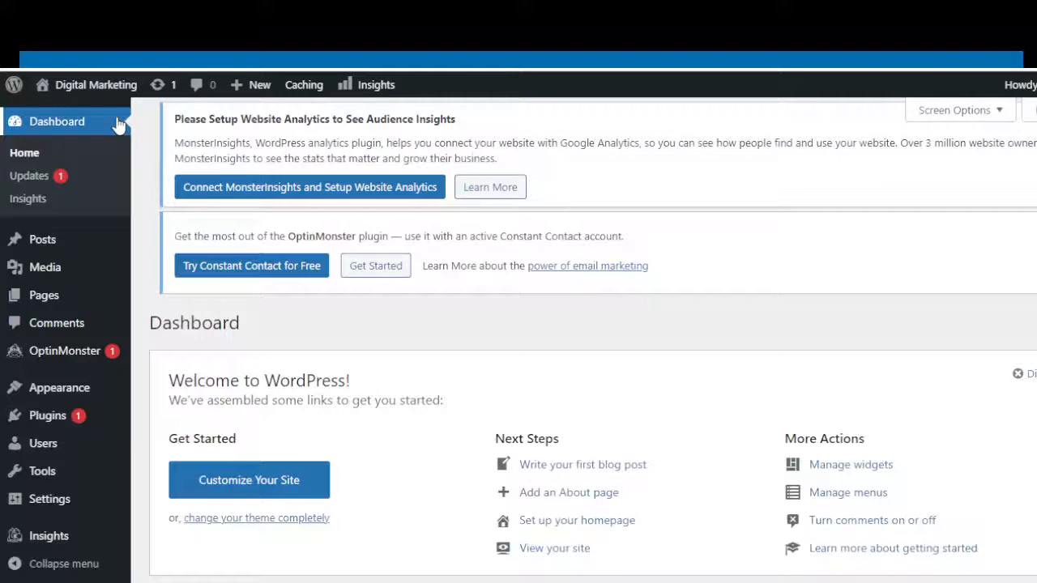
{"action": "mouse_move", "coordinate": [102, 268]}
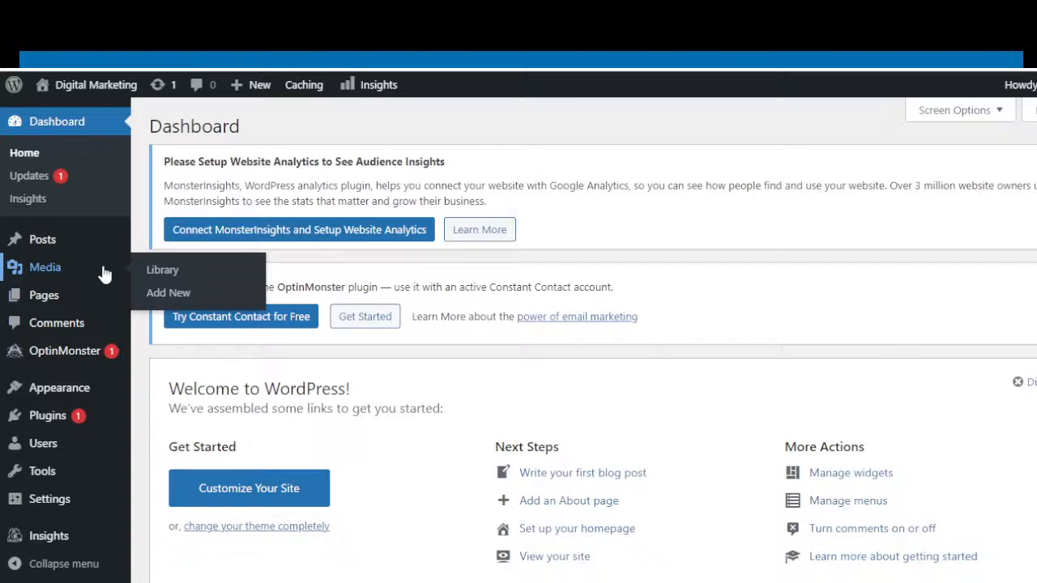
{"action": "scroll", "coordinate": [103, 270], "scroll_direction": "down", "scroll_amount": 2}
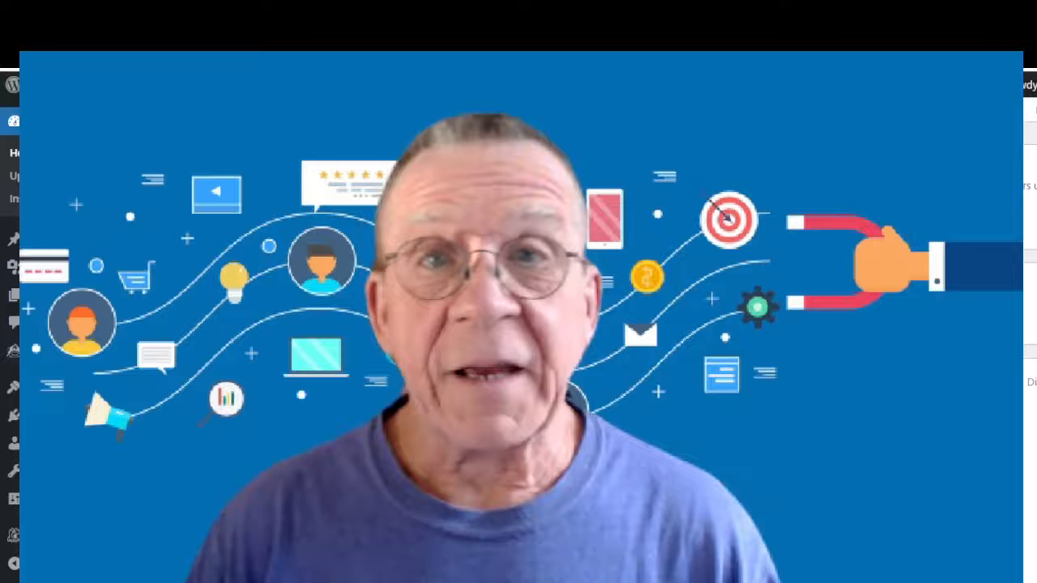